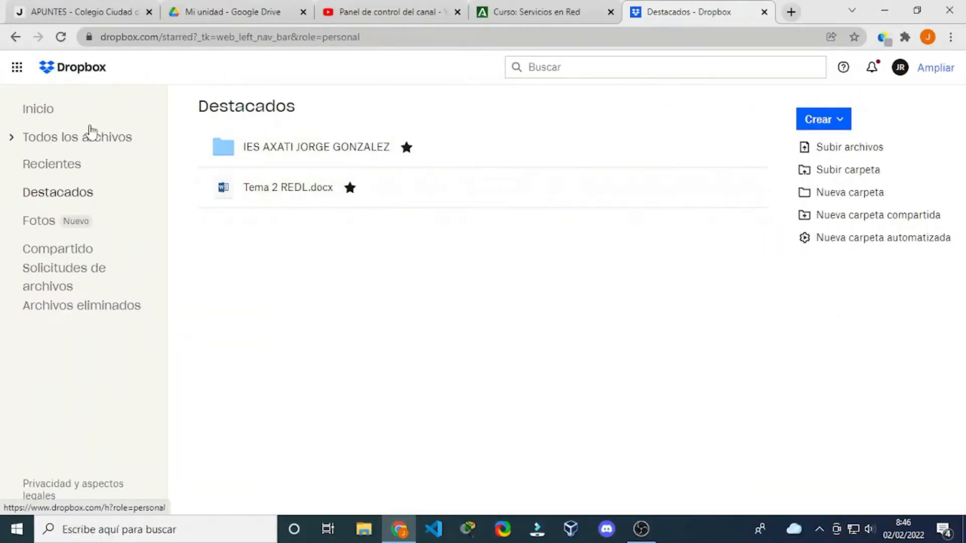
click(89, 141)
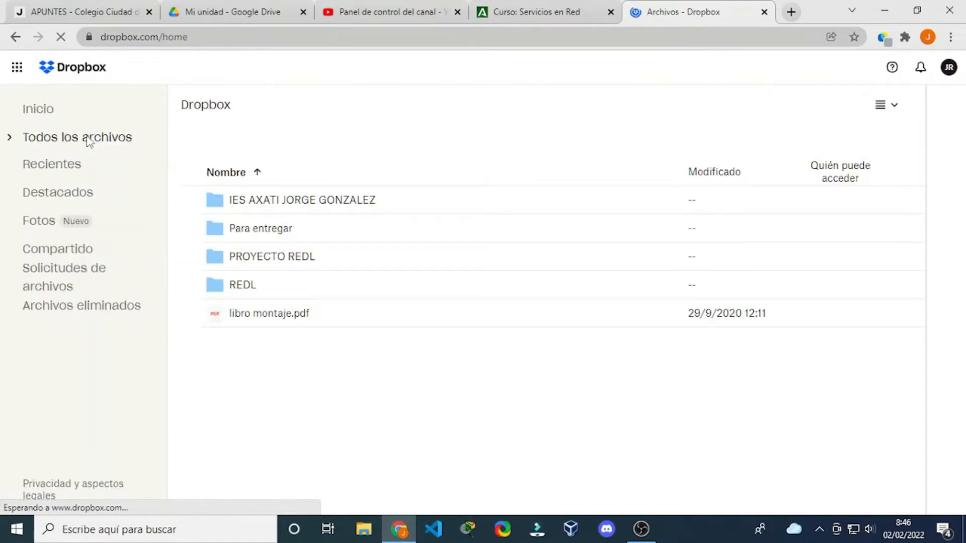
click(315, 235)
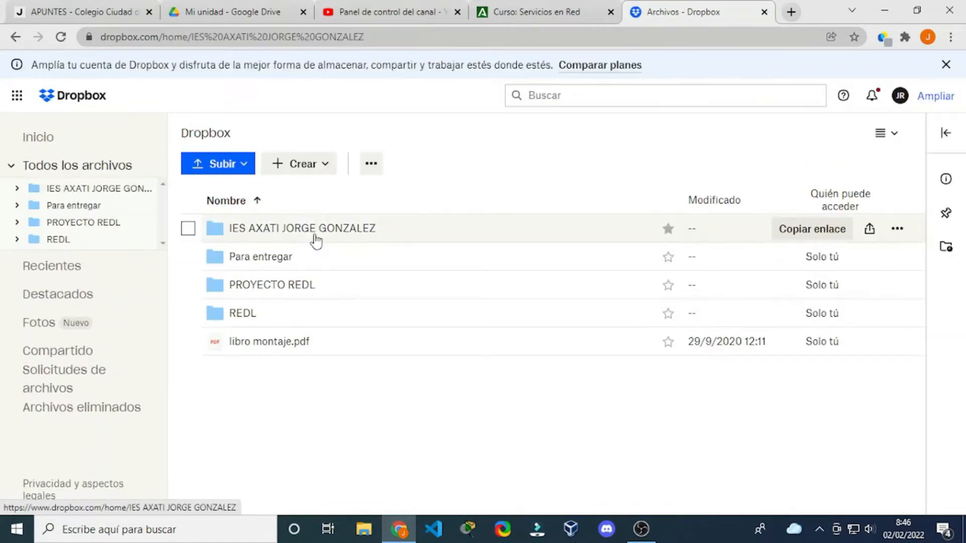
click(225, 166)
click(237, 196)
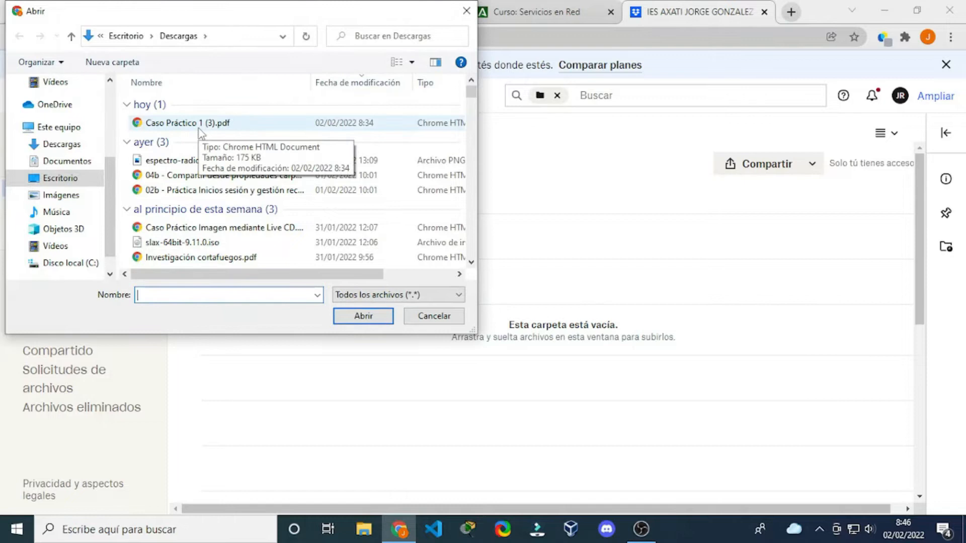
click(199, 124)
ctrl+click(195, 162)
scroll(252, 226, up, 1)
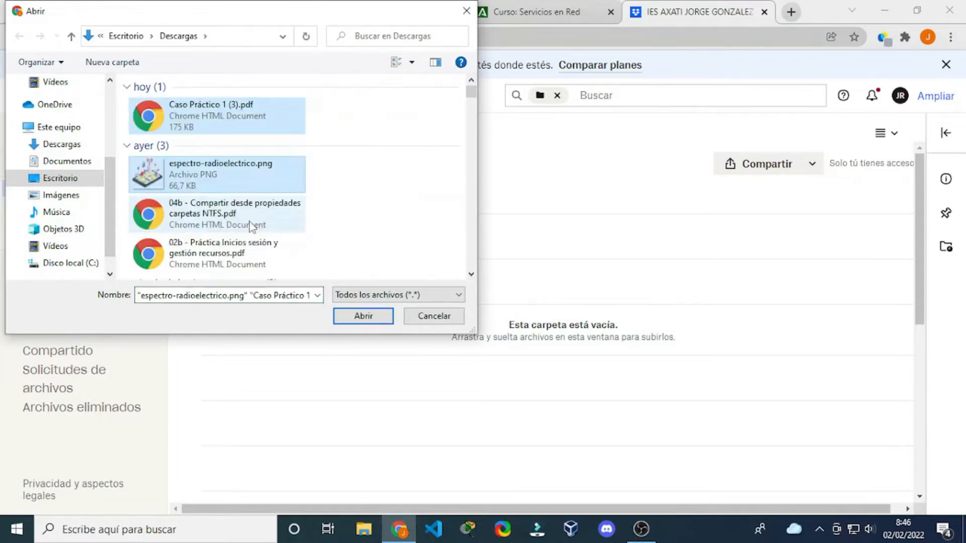
scroll(278, 217, down, 1)
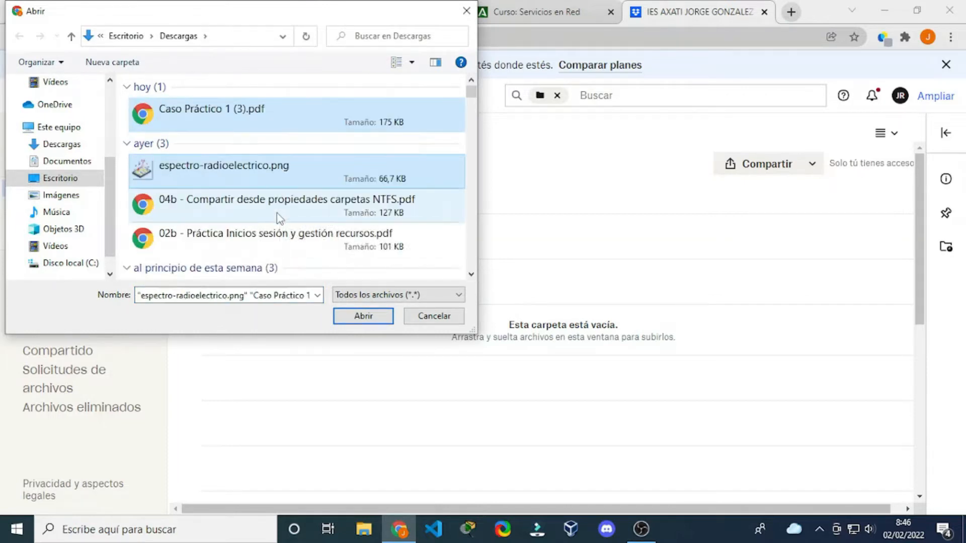
scroll(278, 221, down, 4)
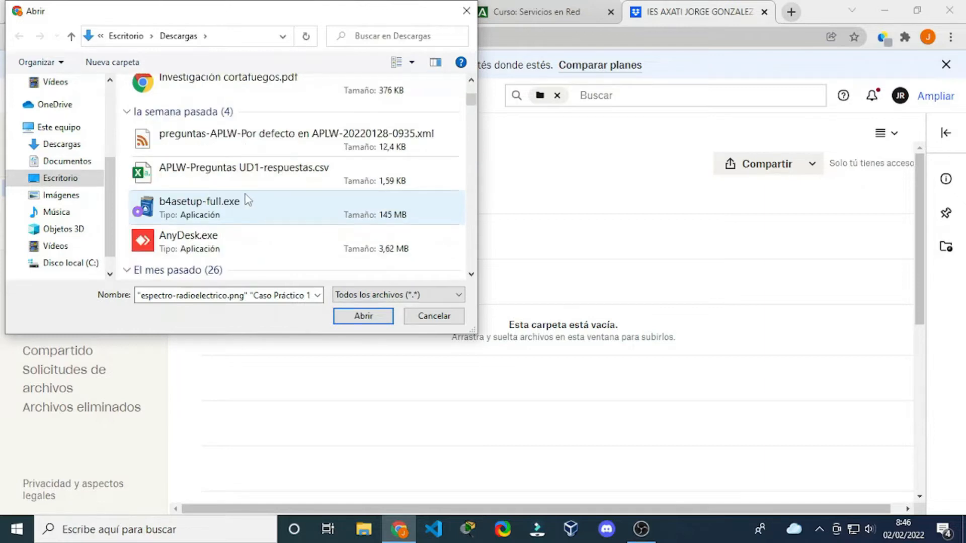
ctrl+click(246, 177)
click(359, 321)
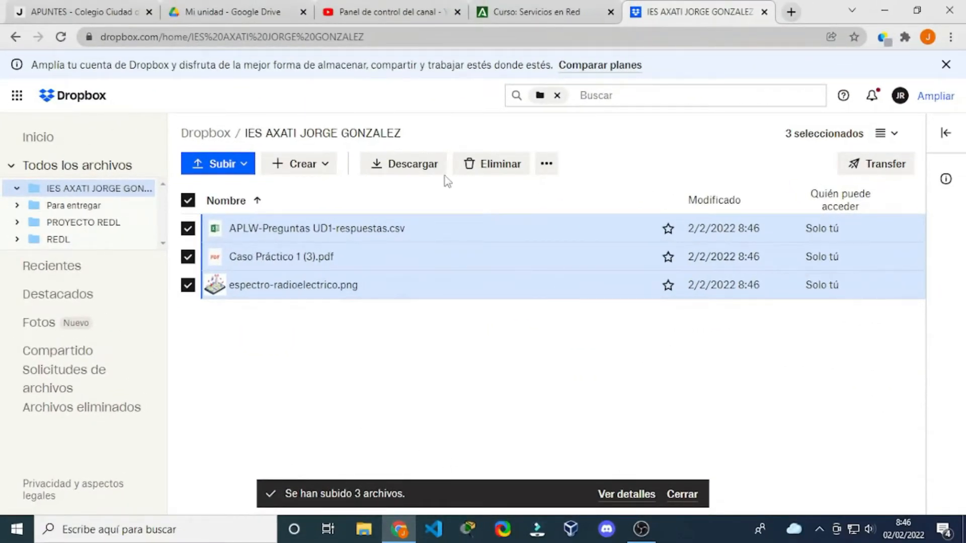
click(406, 170)
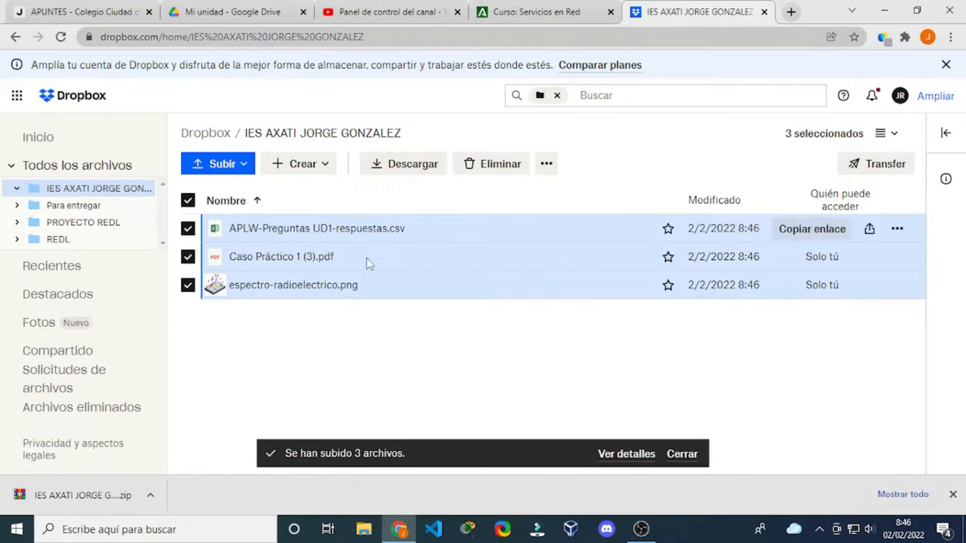
- Deselect the three downloaded files and return to the top-level Dropbox folder
click(315, 342)
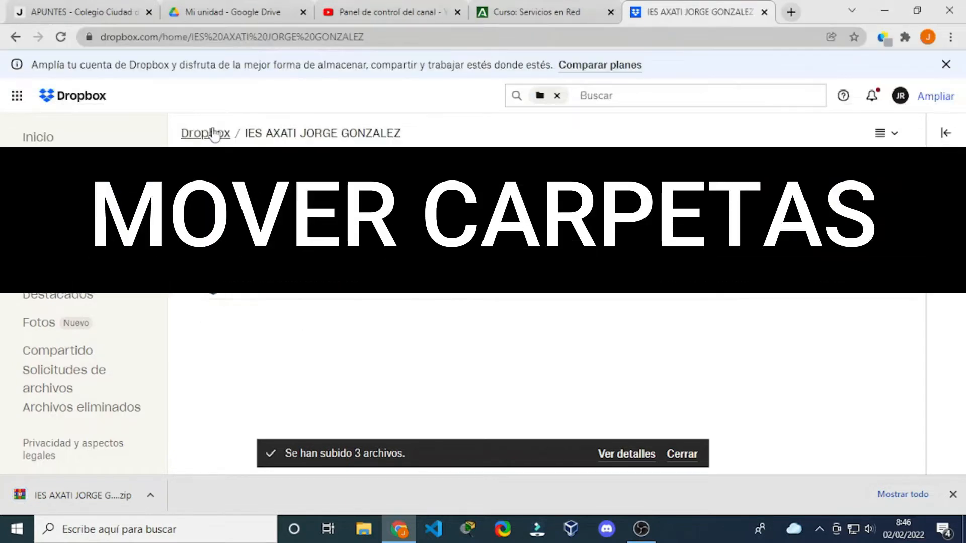
click(214, 133)
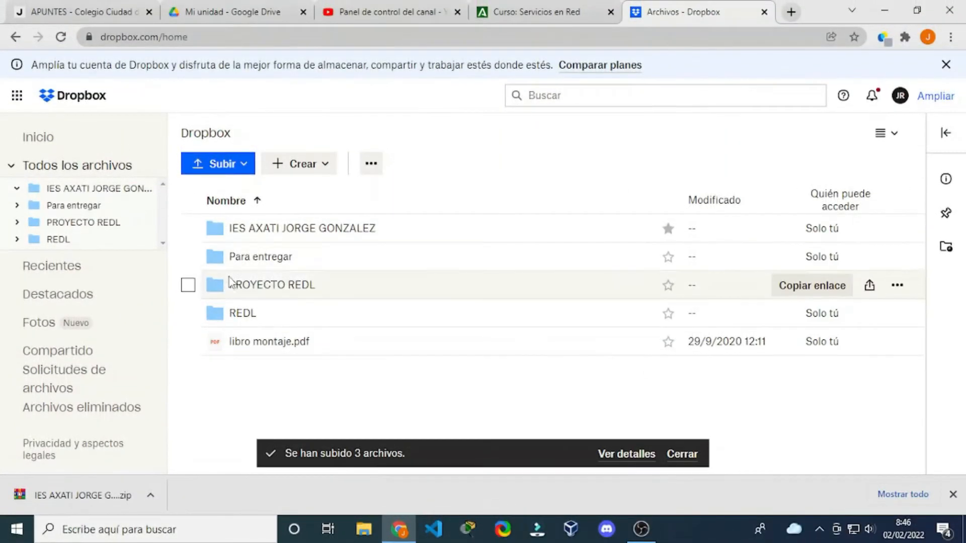
click(188, 256)
click(188, 286)
click(188, 313)
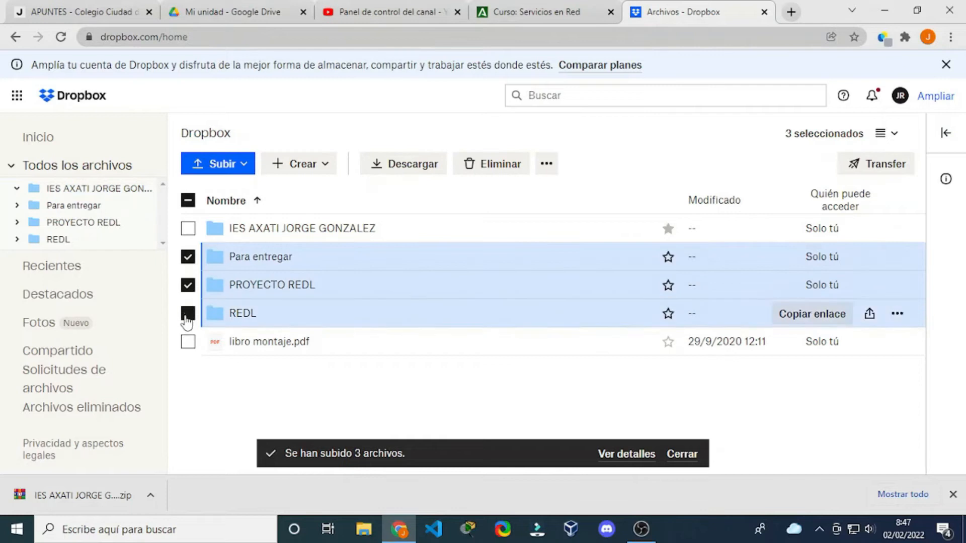
click(187, 342)
drag(229, 282, 256, 231)
right_click(360, 260)
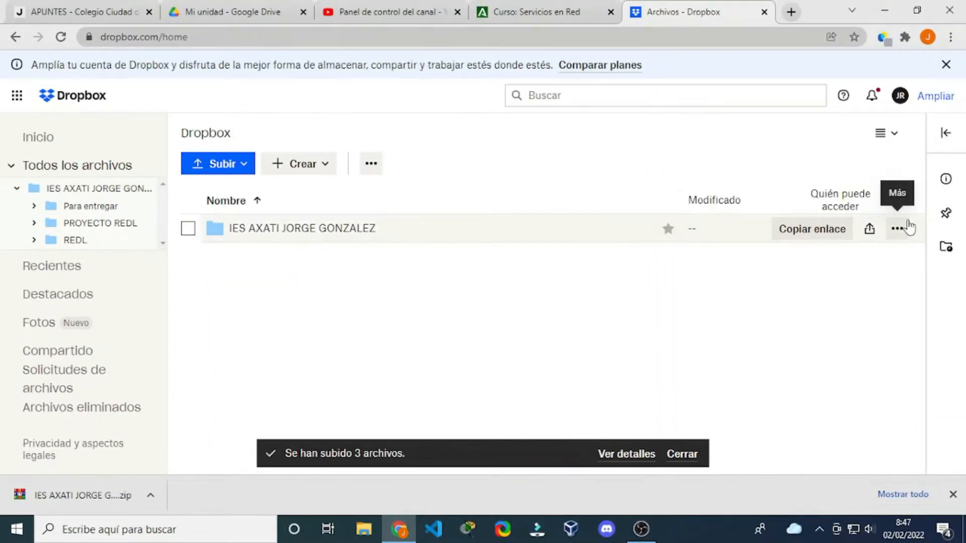
click(898, 228)
click(841, 341)
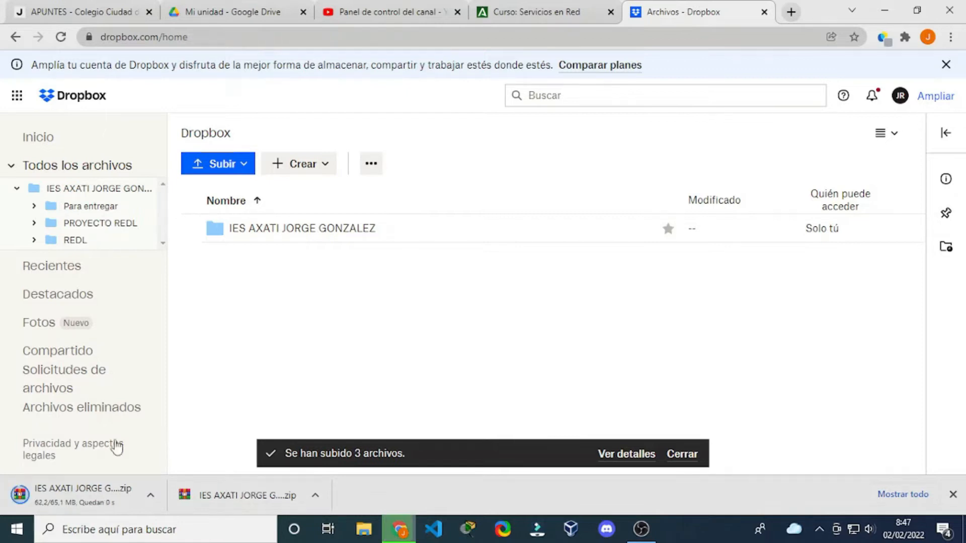
click(82, 506)
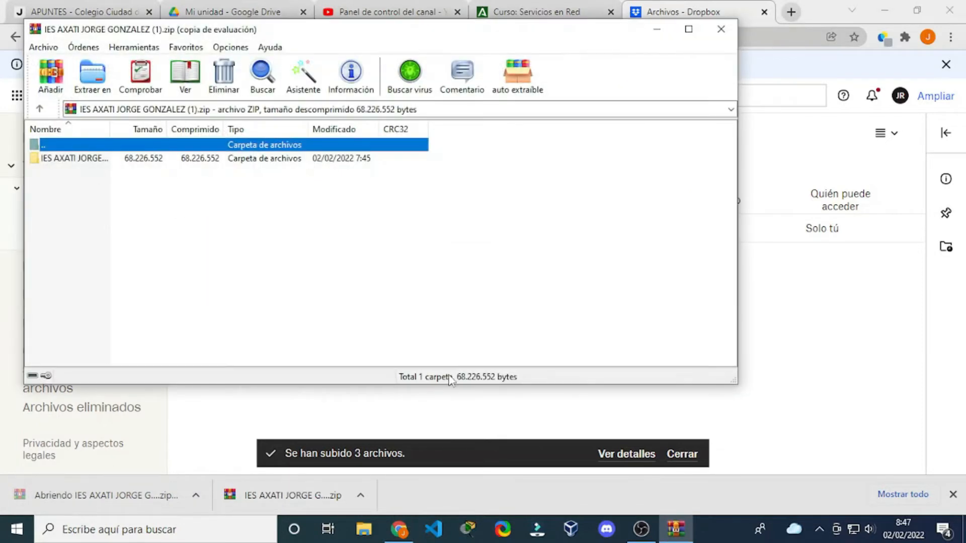
double_click(188, 164)
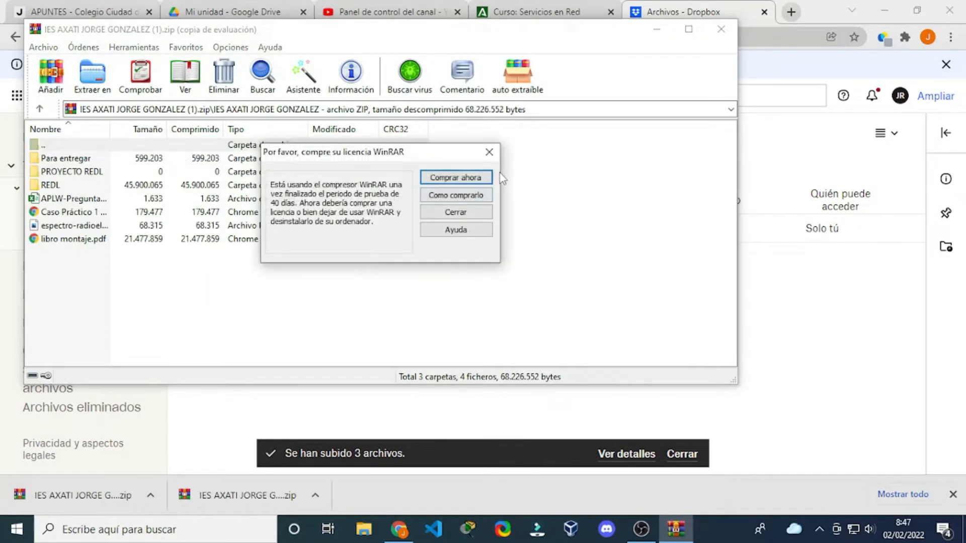
click(489, 153)
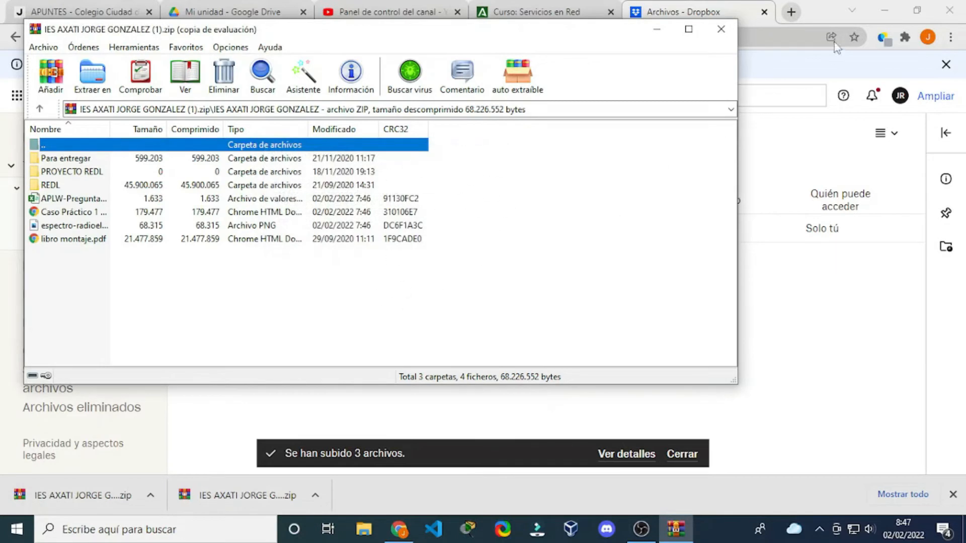
click(721, 29)
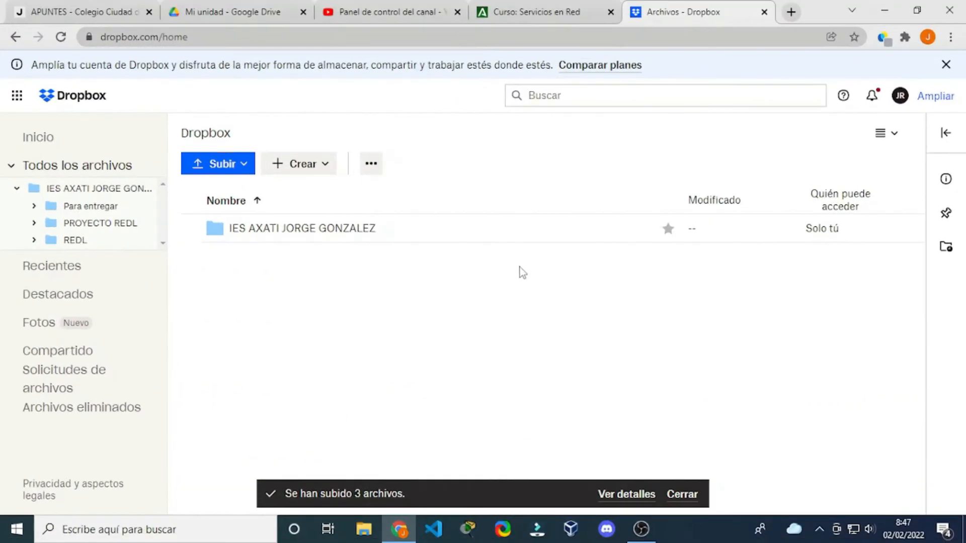
click(586, 244)
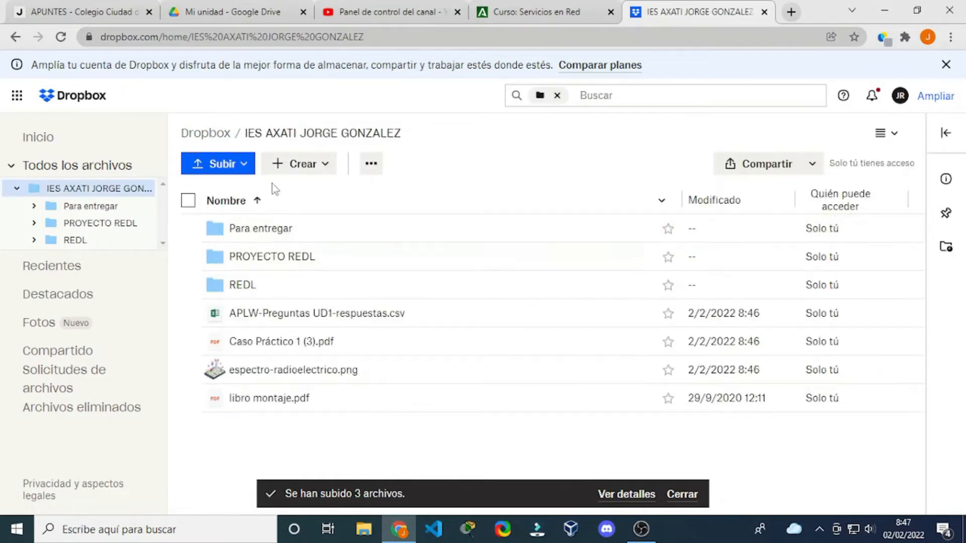
click(299, 164)
mouse_move(359, 245)
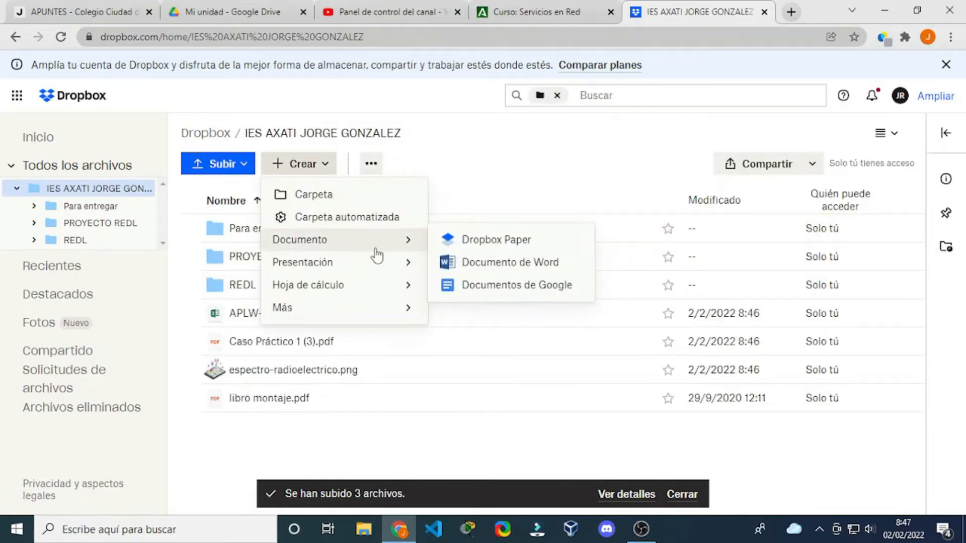
click(478, 269)
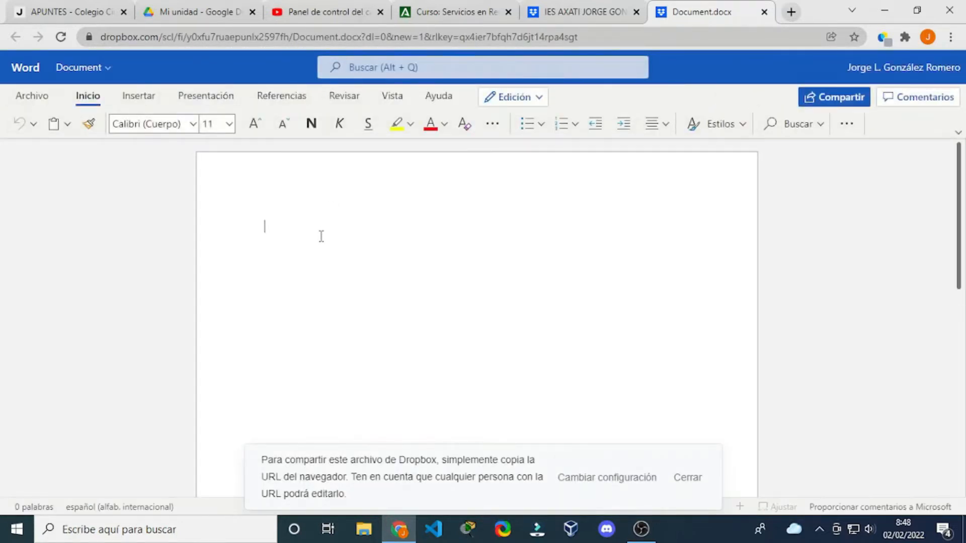
- Write 'CREAR ARCHIVOS DESDE DROPBOX' in Document.docx, then close its tab to return to Dropbox
text(CREAR ARCHIVOS DESDE DROPBOX)
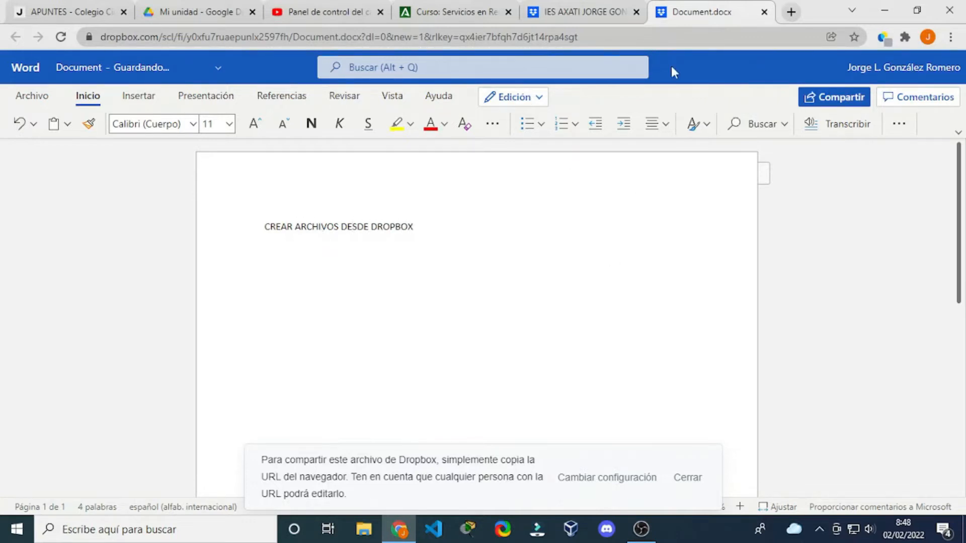
middle_click(704, 4)
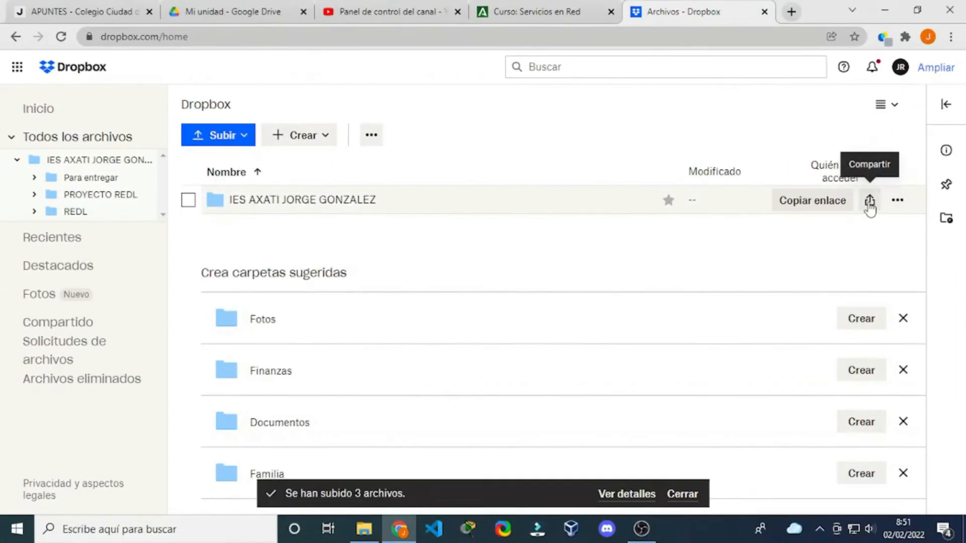
click(906, 207)
mouse_move(858, 267)
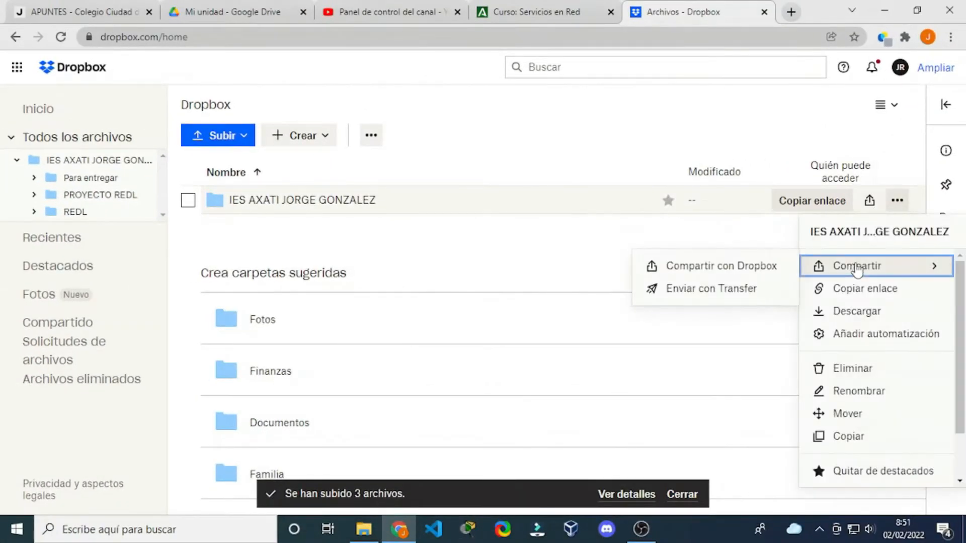
click(785, 268)
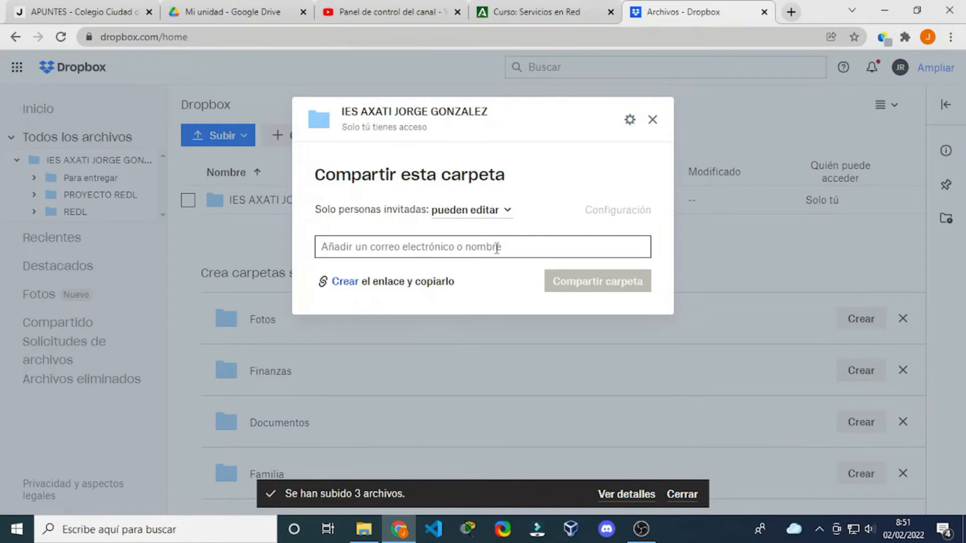
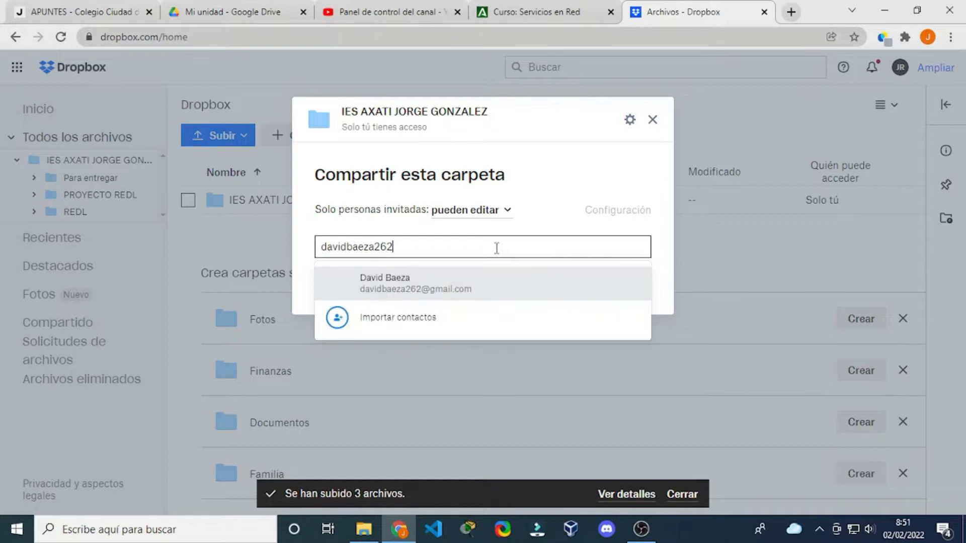
click(481, 282)
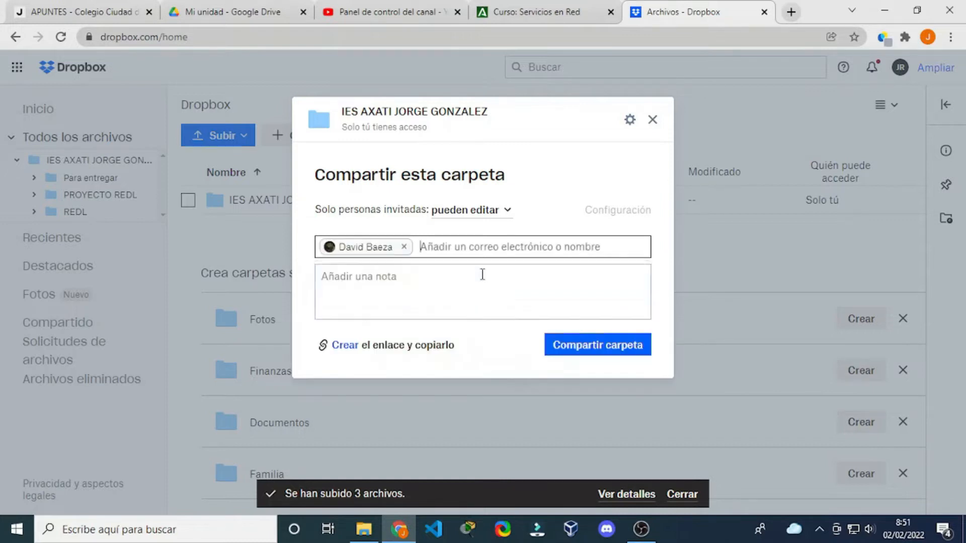
- Set the access to read-only and share the folder with the invited contact
click(484, 210)
click(481, 241)
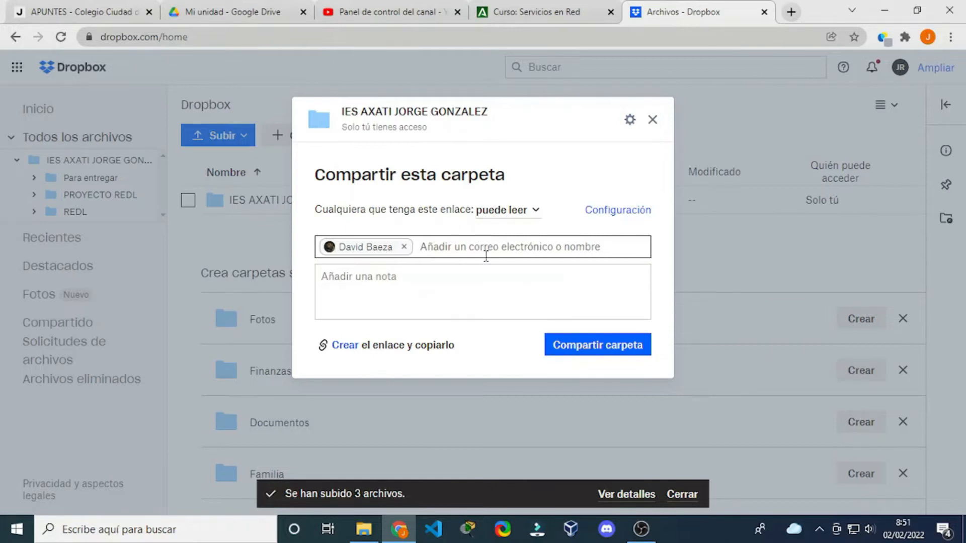
click(598, 348)
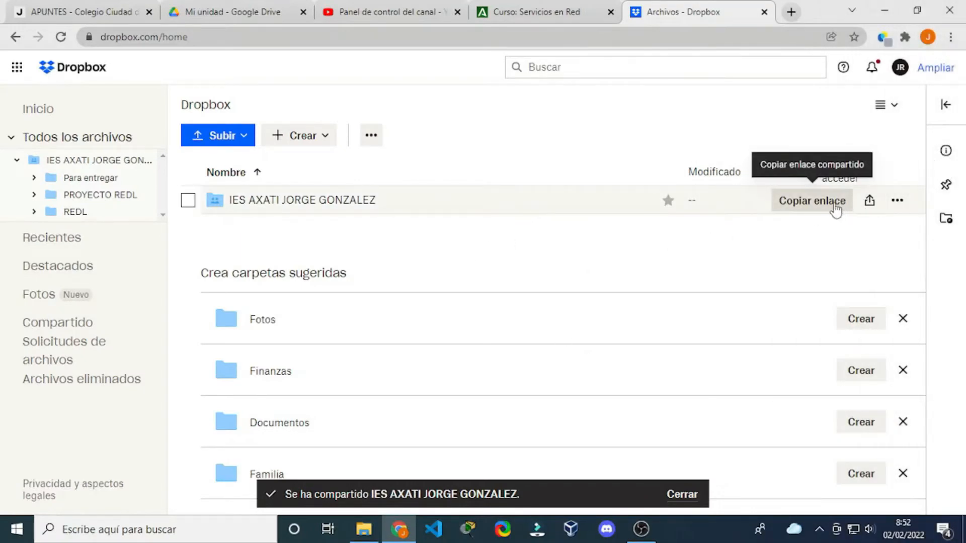
click(890, 205)
mouse_move(844, 270)
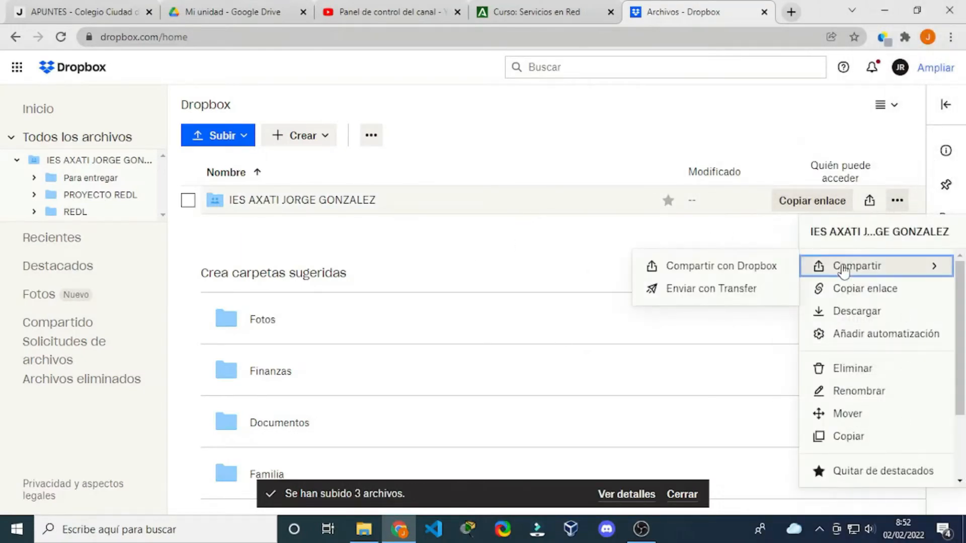
click(749, 275)
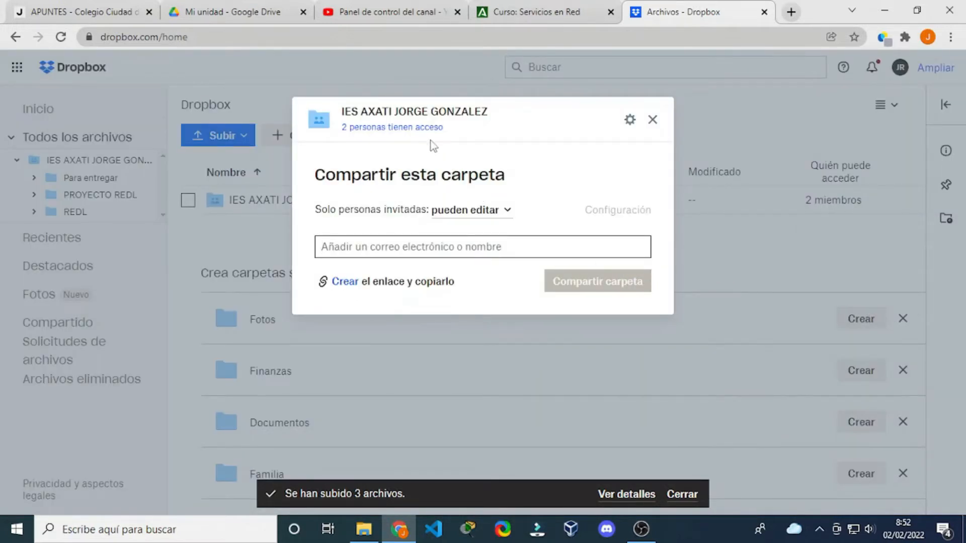
click(427, 128)
click(622, 196)
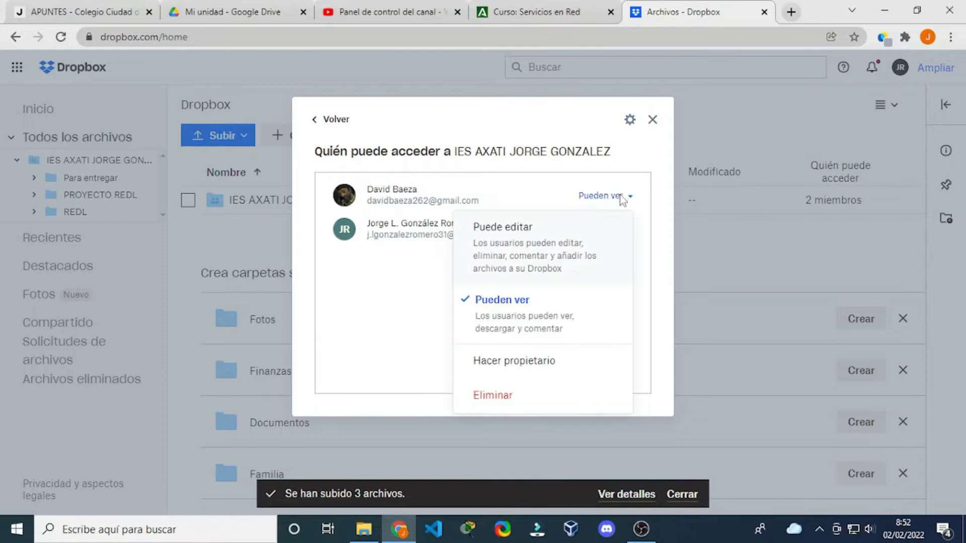
click(542, 245)
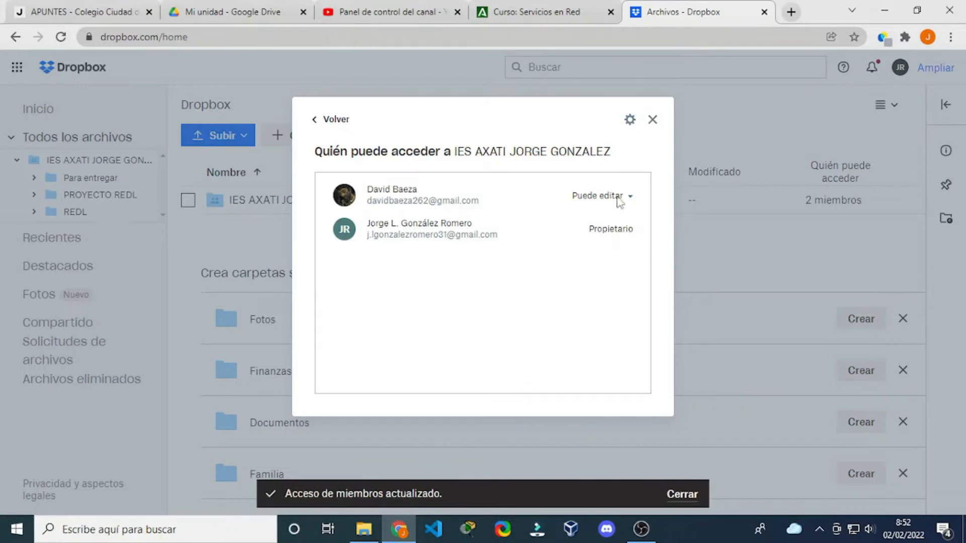
click(653, 120)
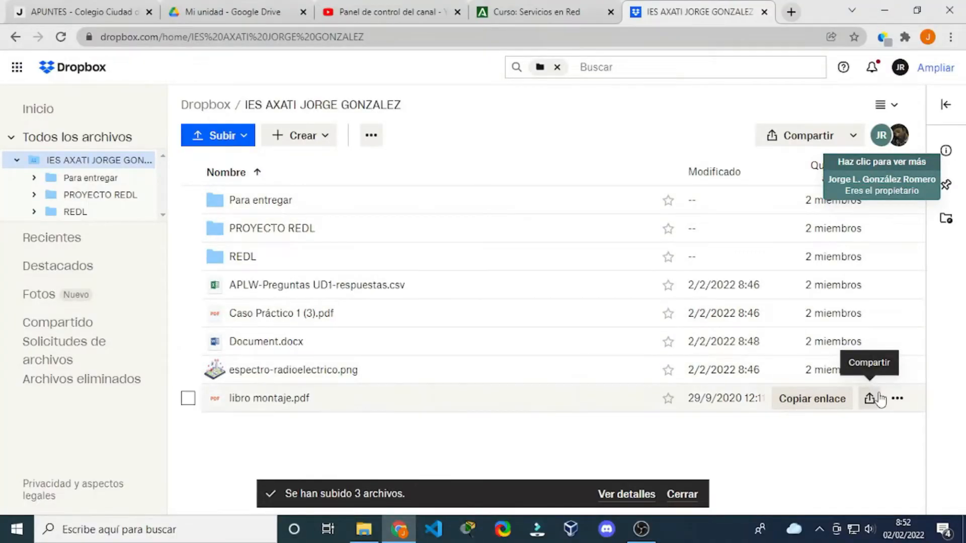
- Create and copy a shared link for libro montaje.pdf, then open it in a new tab
click(878, 397)
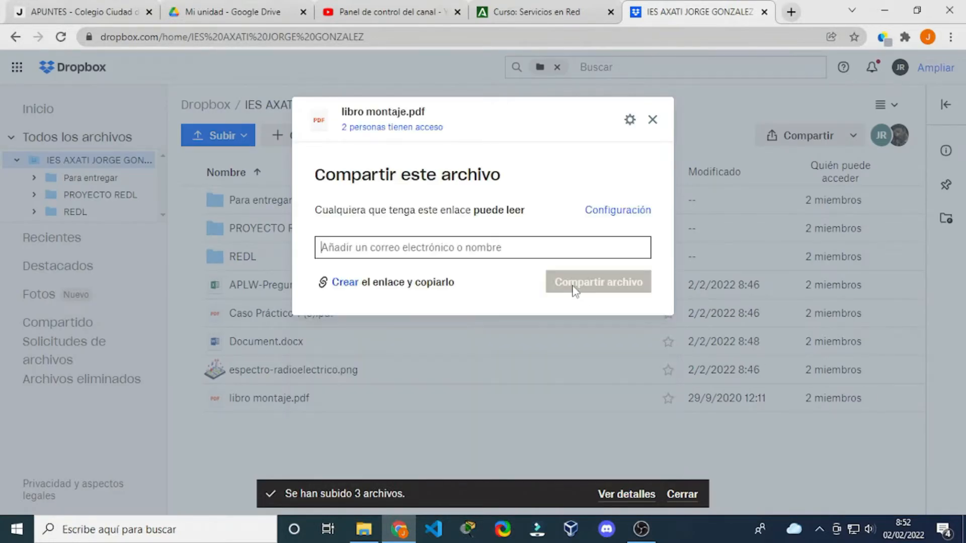
click(373, 286)
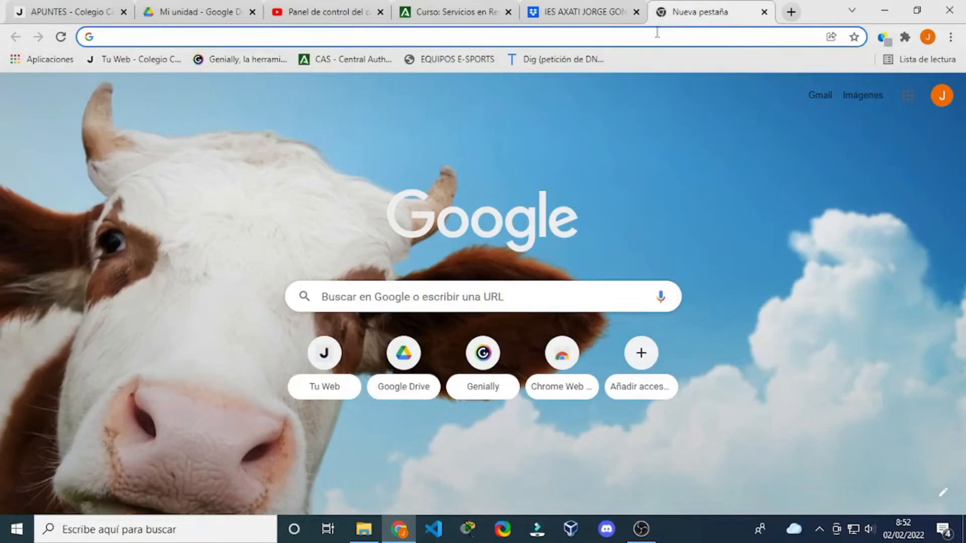
key(Return)
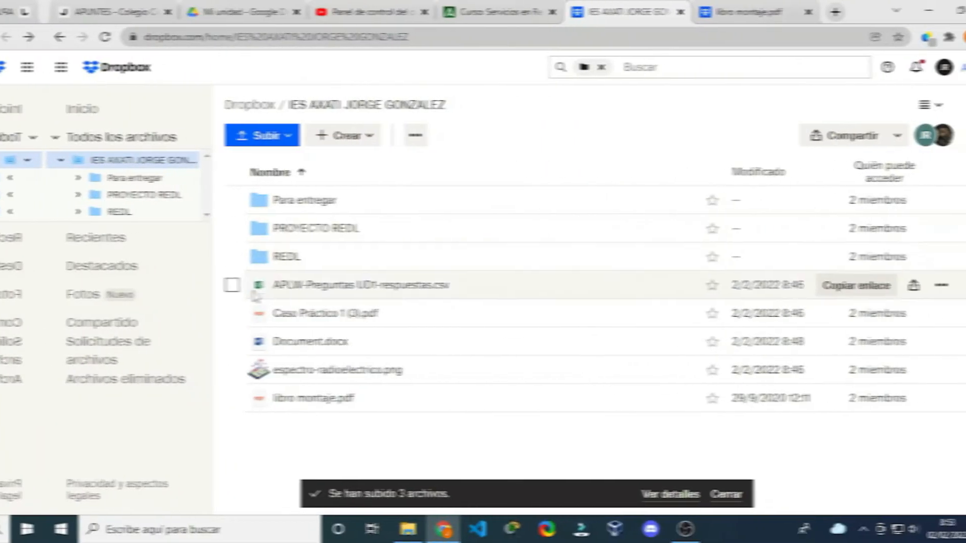
click(89, 323)
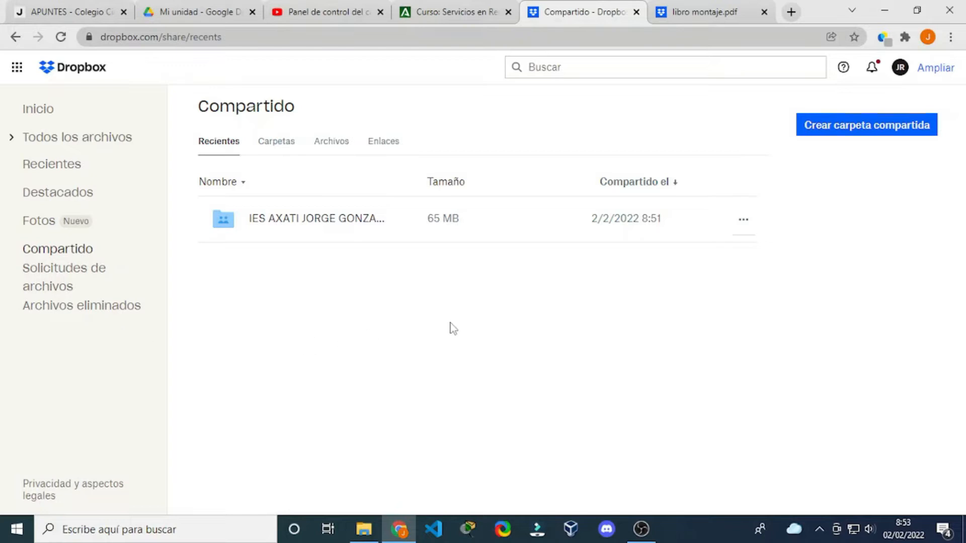
click(311, 222)
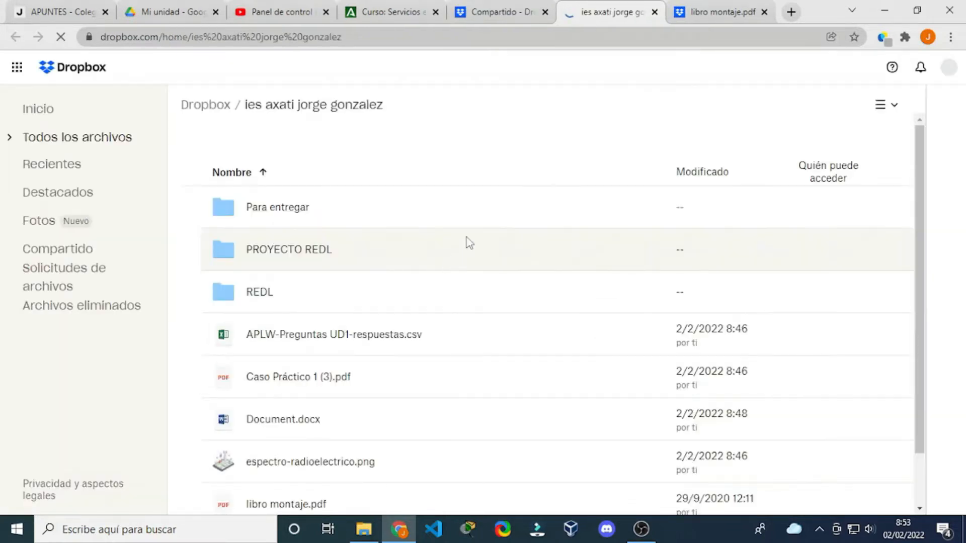
scroll(470, 243, down, 1)
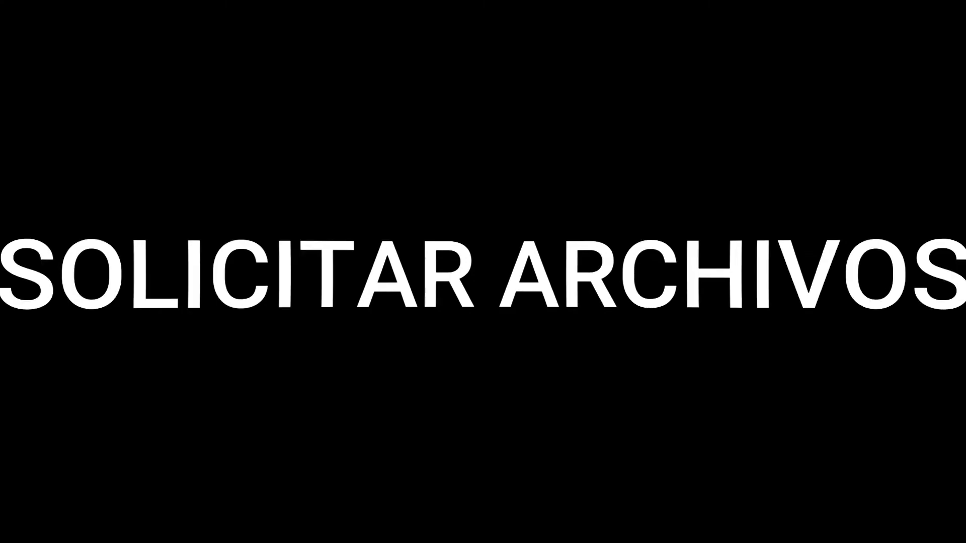
- Open the Elementos solicitados folder
click(319, 220)
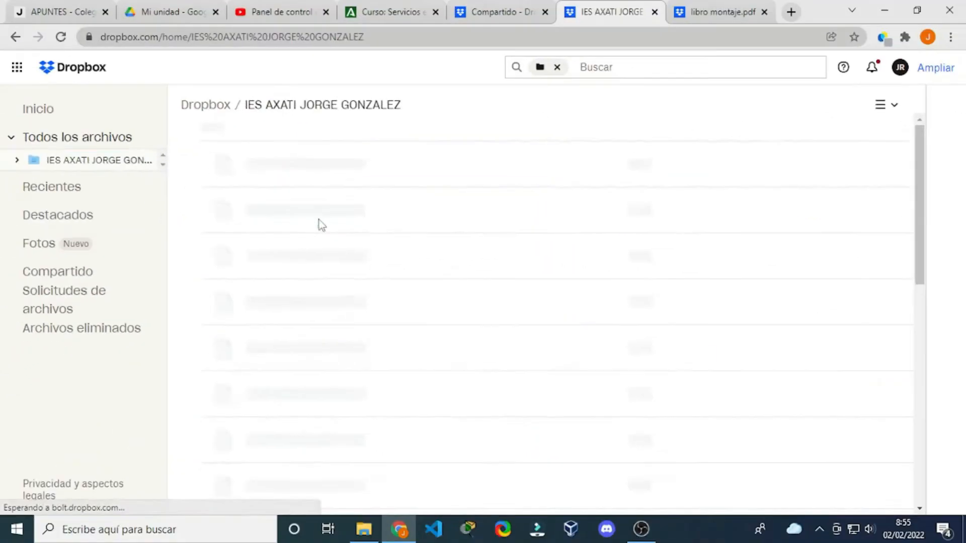
scroll(317, 224, down, 3)
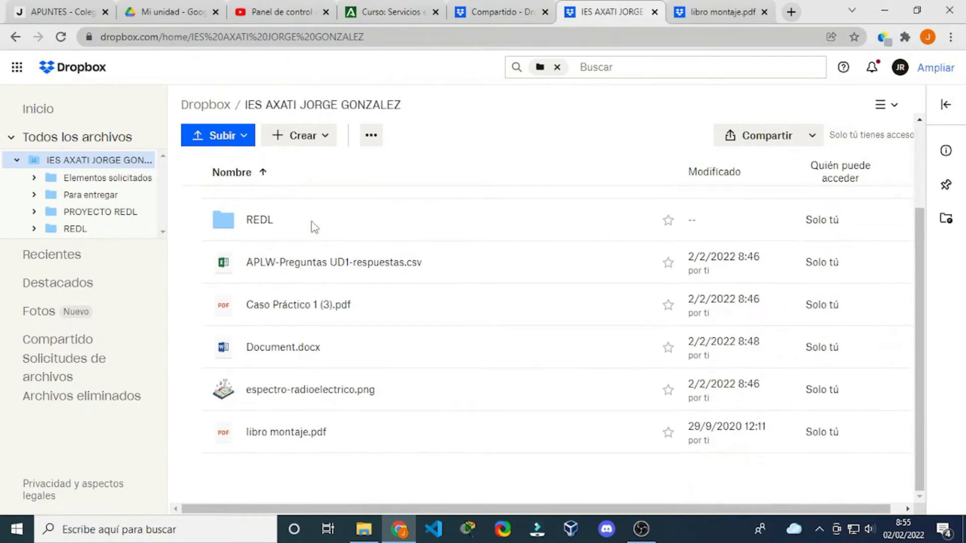
scroll(312, 228, up, 3)
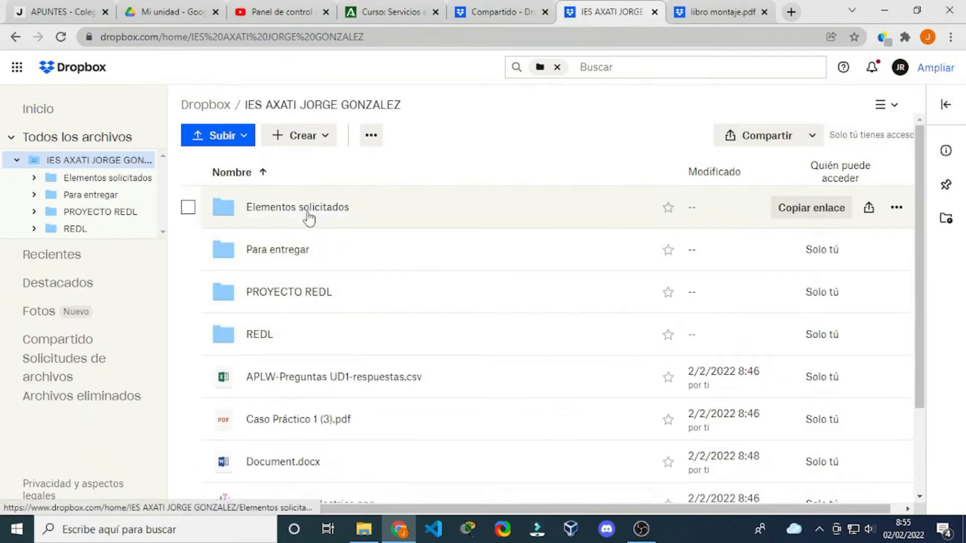
click(307, 213)
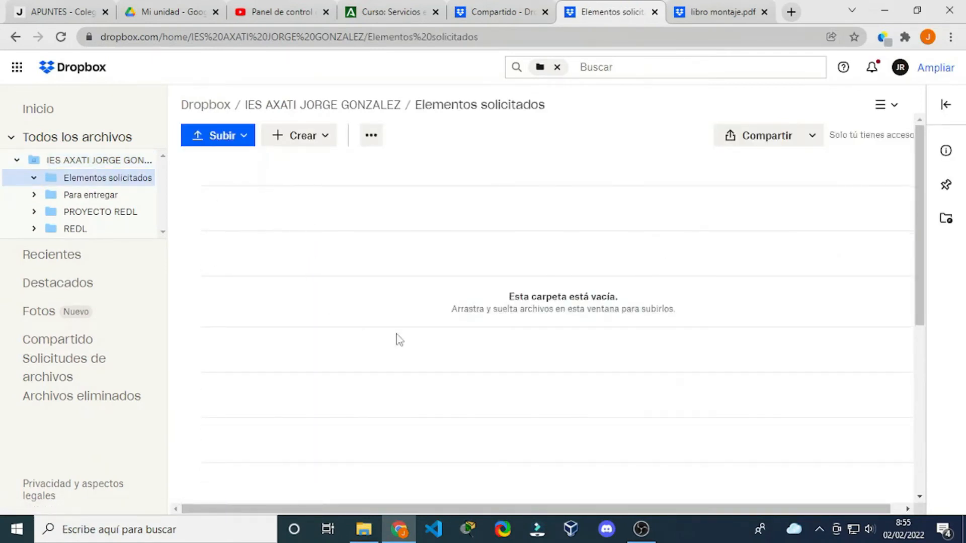
- Create a file request titled 'Solicito archivo de prueba' for the Elementos solicitados folder
right_click(445, 323)
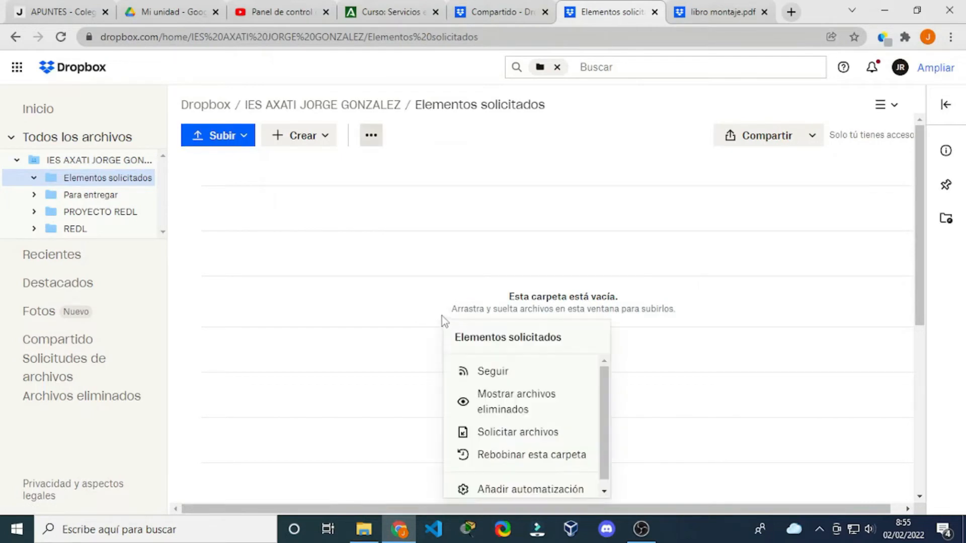
click(501, 437)
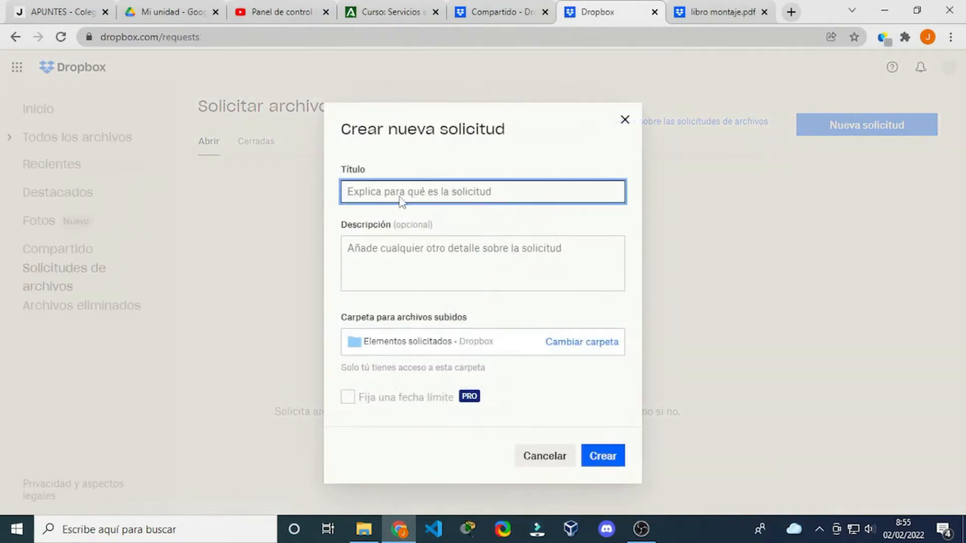
text(Solicito archivo de prueba)
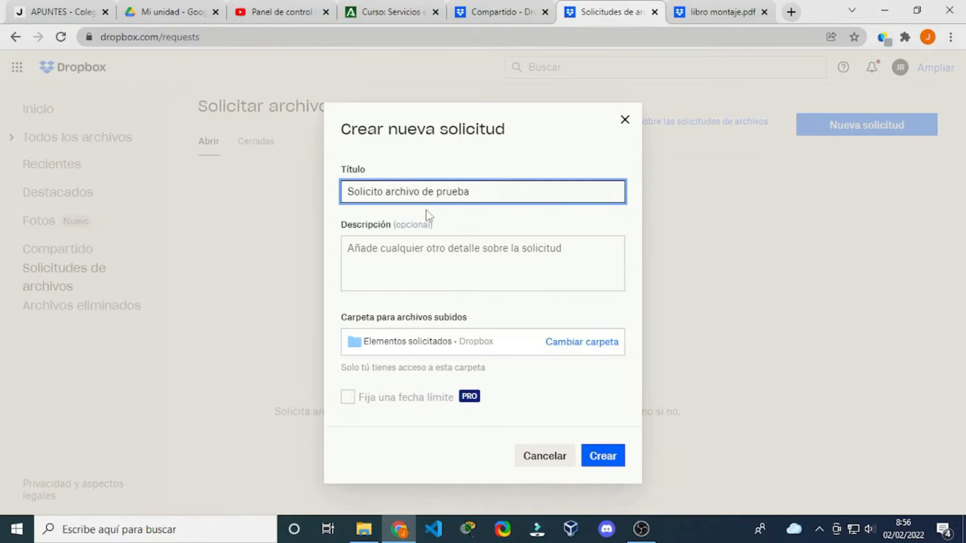
click(452, 267)
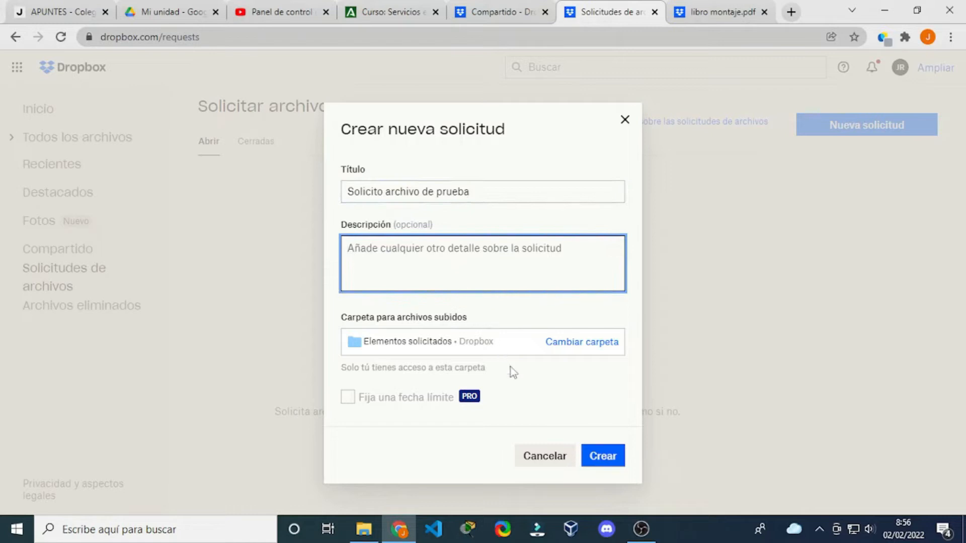
click(599, 457)
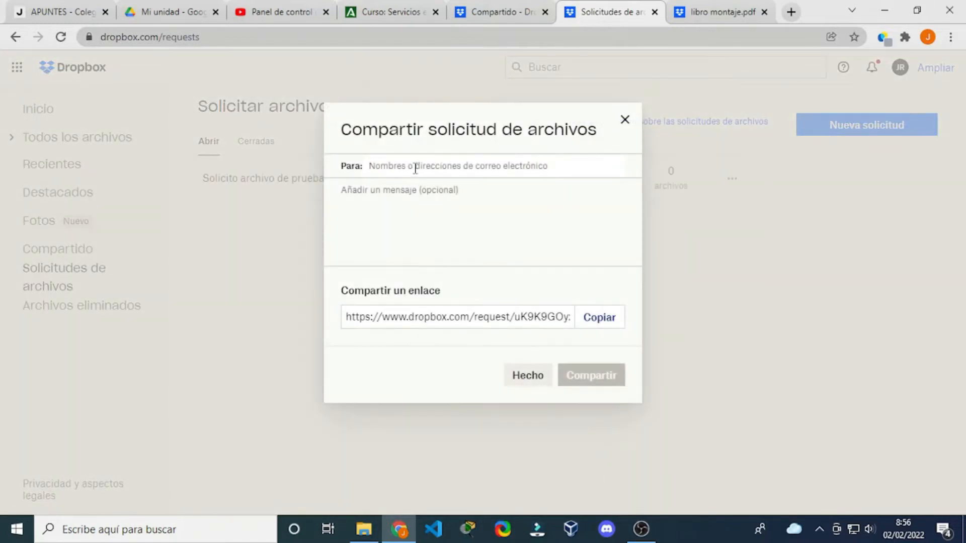
- Share the file request with the suggested contact, then return to all files
text(dav)
click(423, 195)
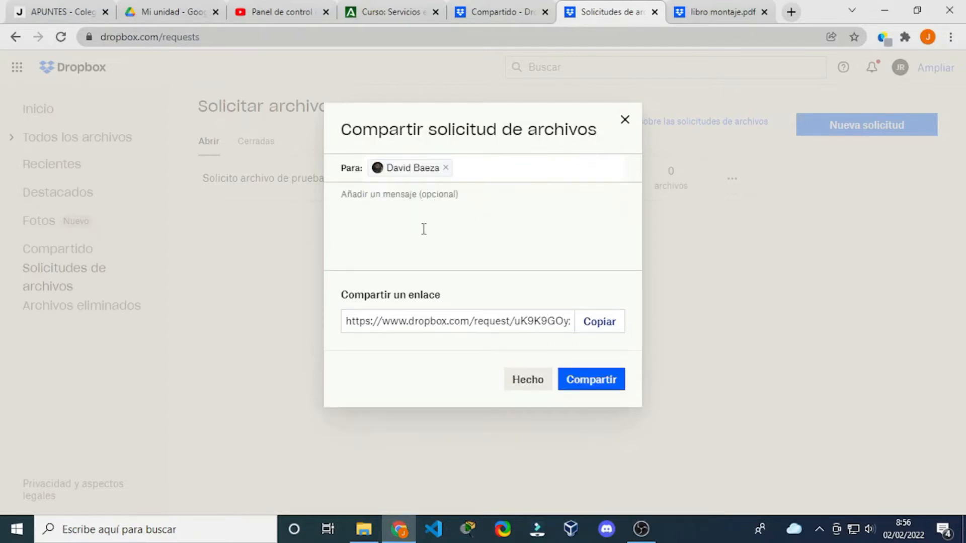
click(581, 388)
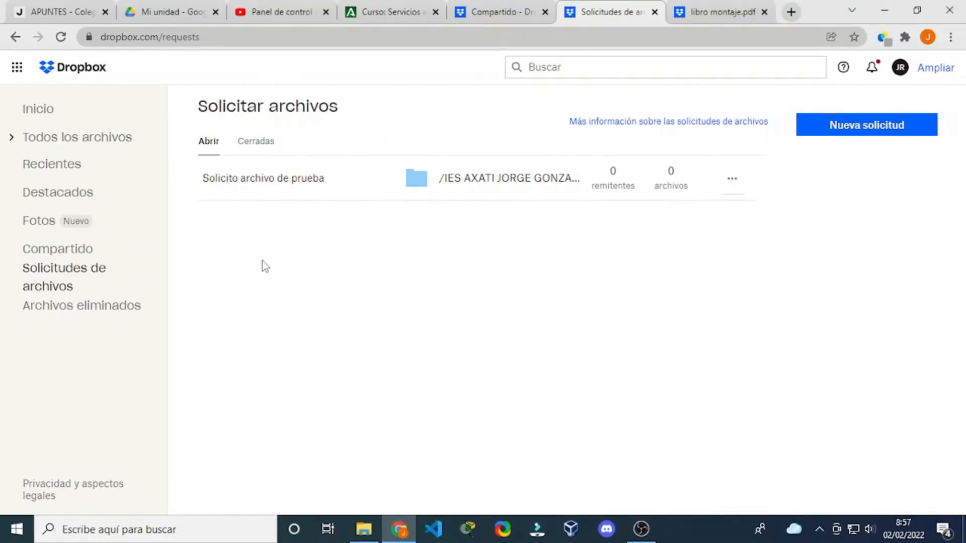
click(98, 138)
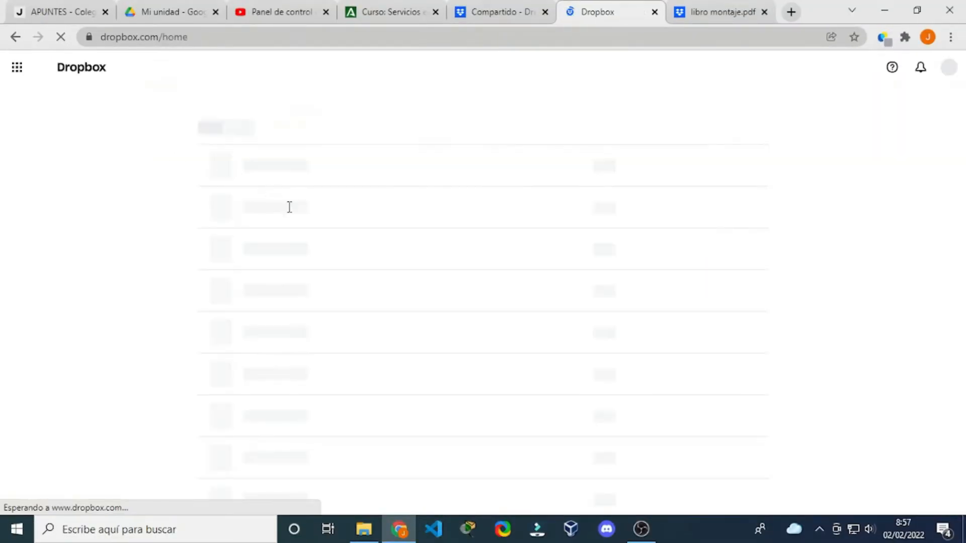
click(260, 204)
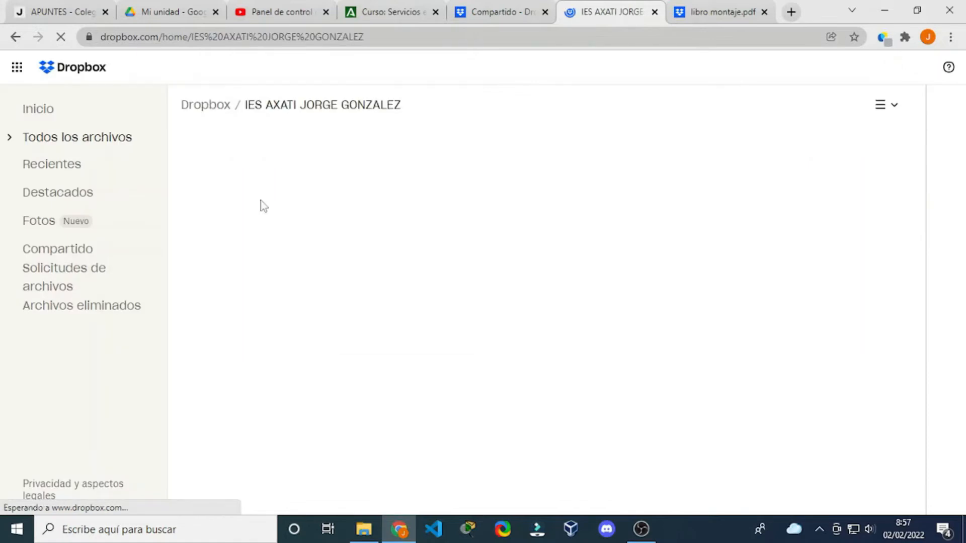
scroll(345, 228, down, 3)
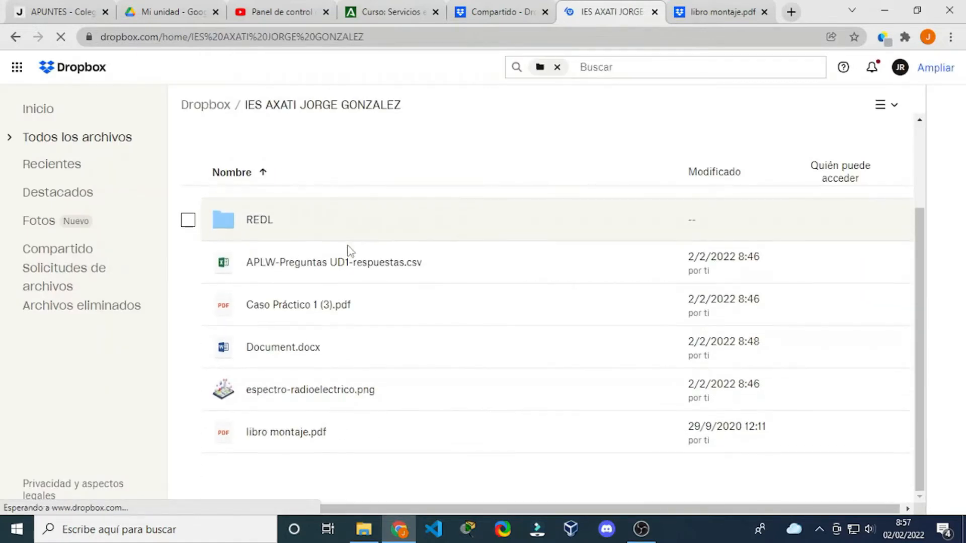
right_click(278, 406)
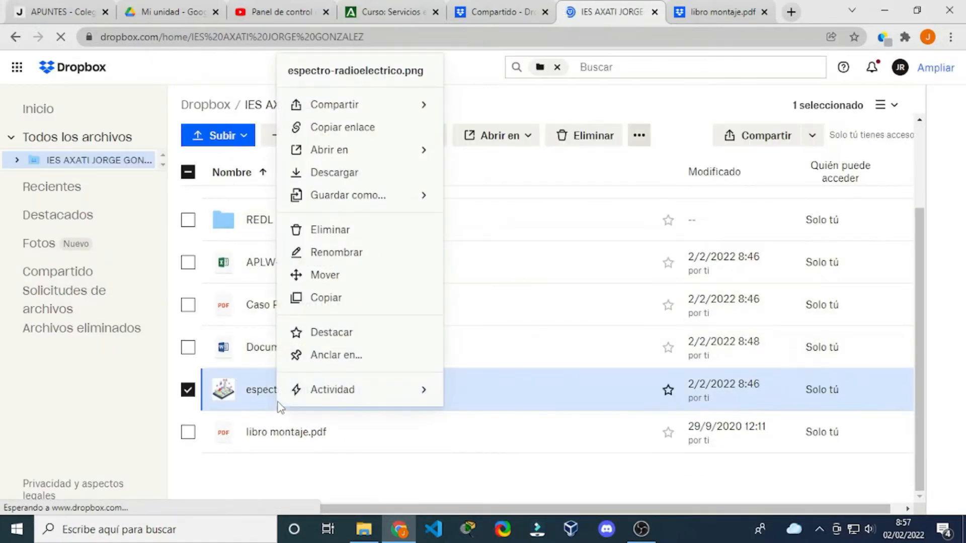
mouse_move(282, 387)
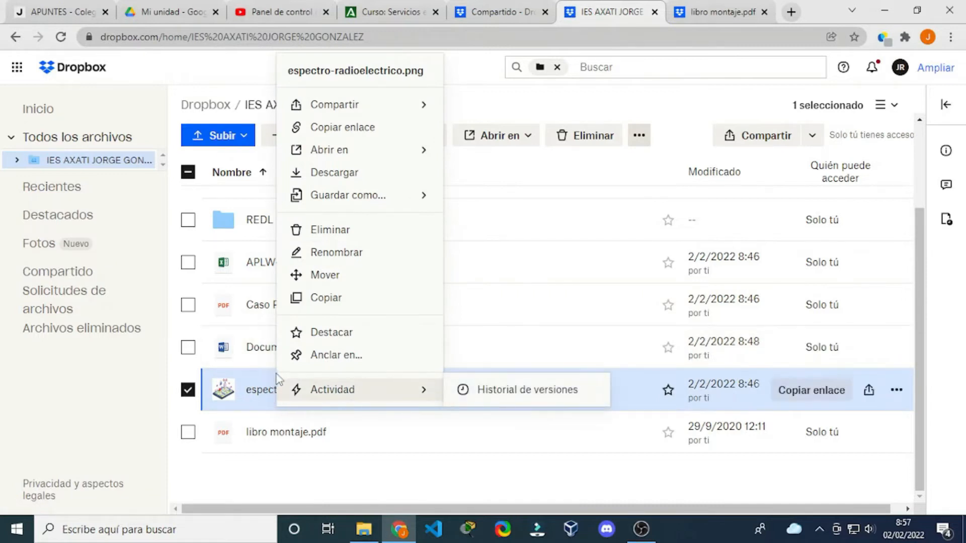
click(354, 228)
click(645, 322)
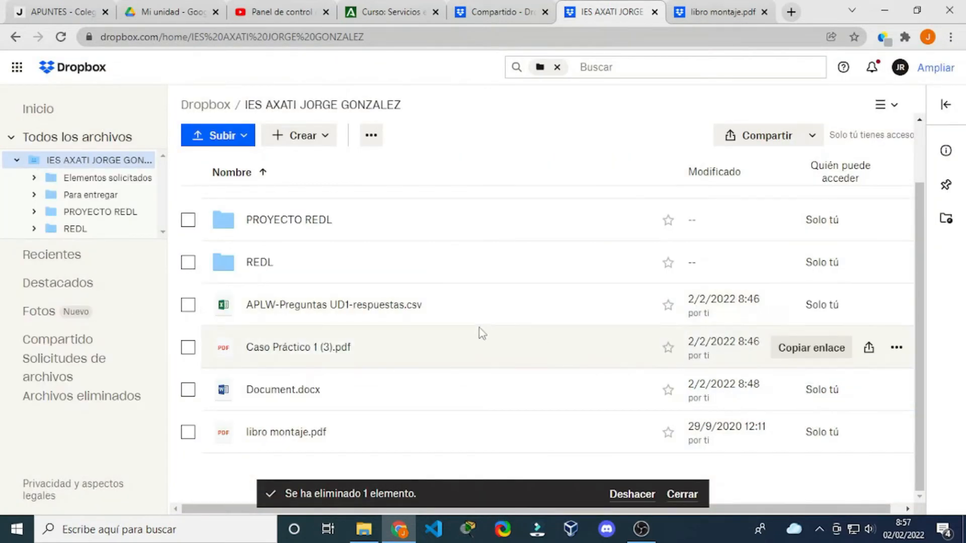
click(113, 398)
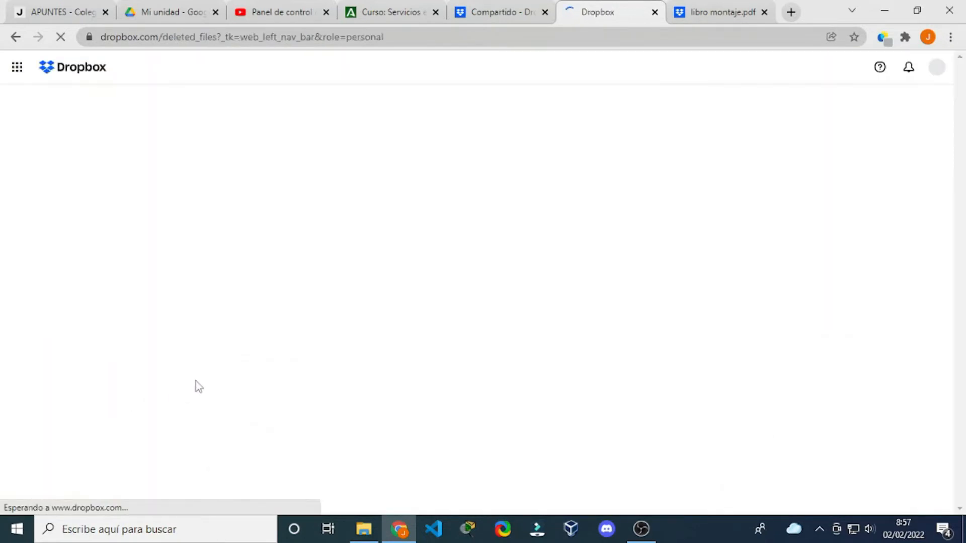
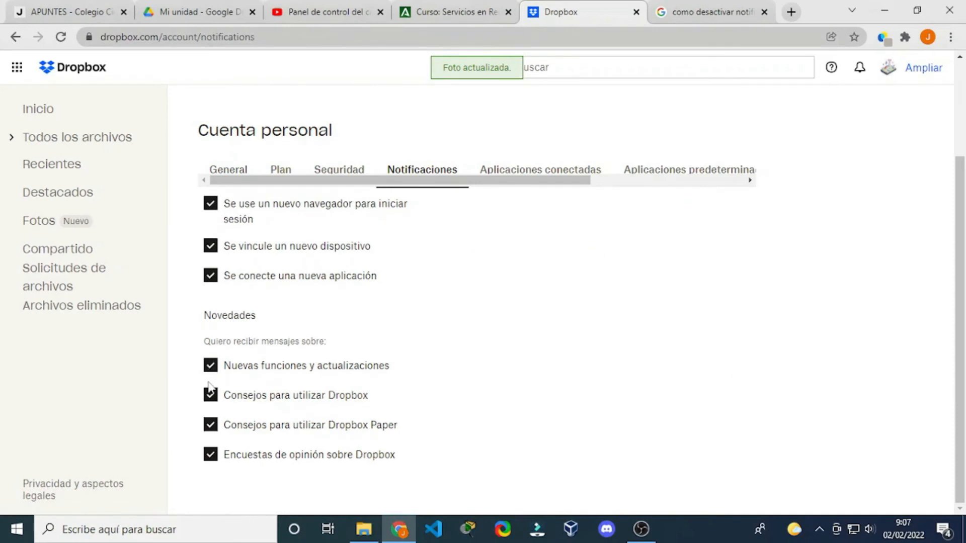
- Turn off the new-features and Dropbox tips, Paper tips, and opinion survey e-mails
click(209, 395)
click(210, 425)
click(210, 454)
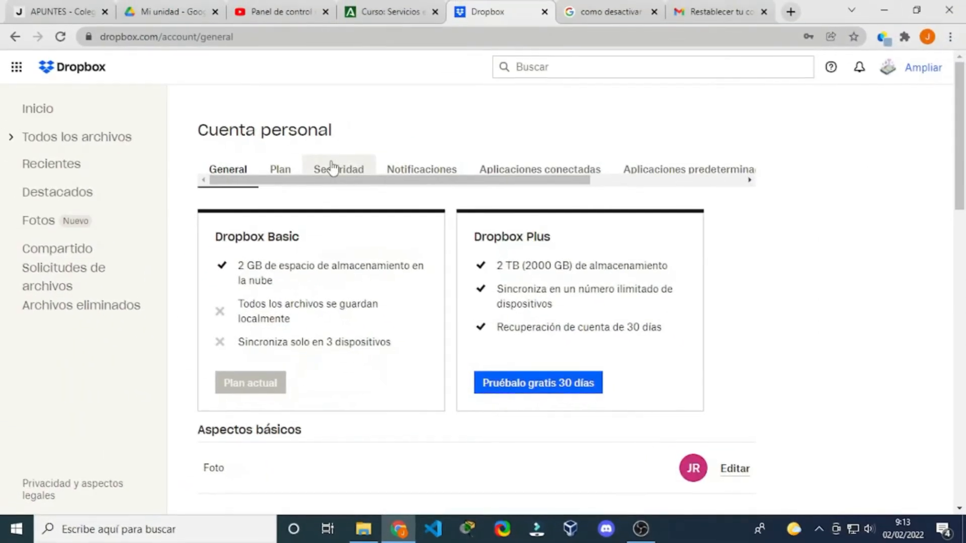
- Run the security checkup: confirm the e-mail, accept the devices and linked apps, and skip the password change
click(332, 167)
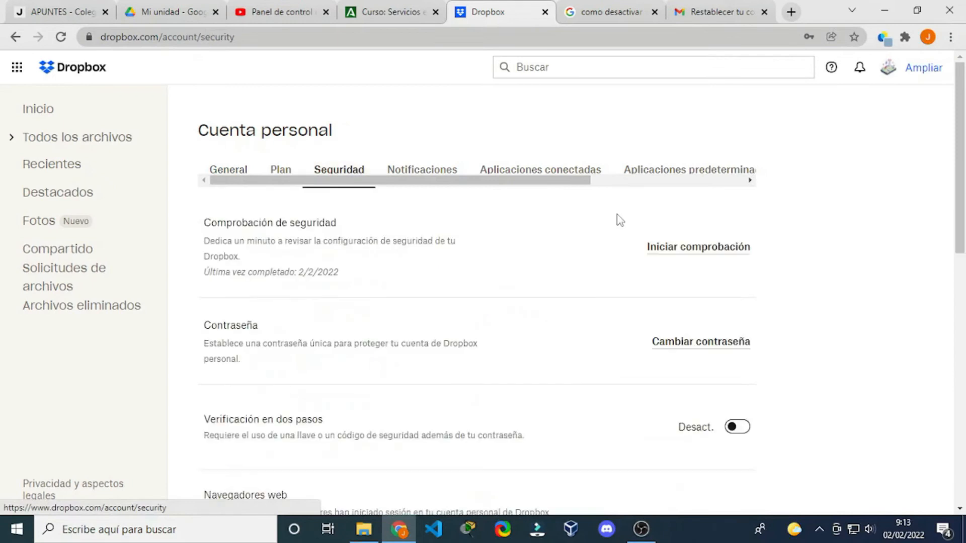
click(706, 248)
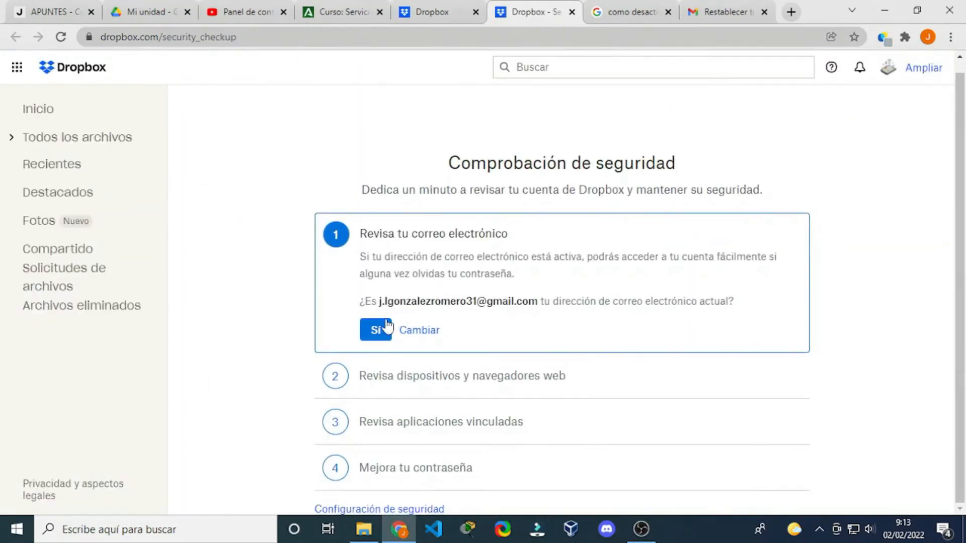
click(376, 330)
scroll(403, 342, down, 4)
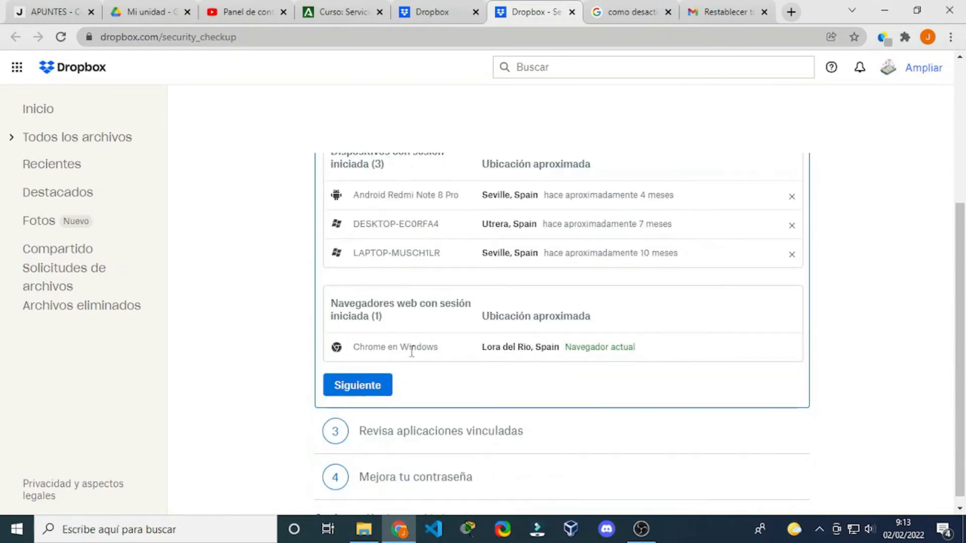
click(358, 386)
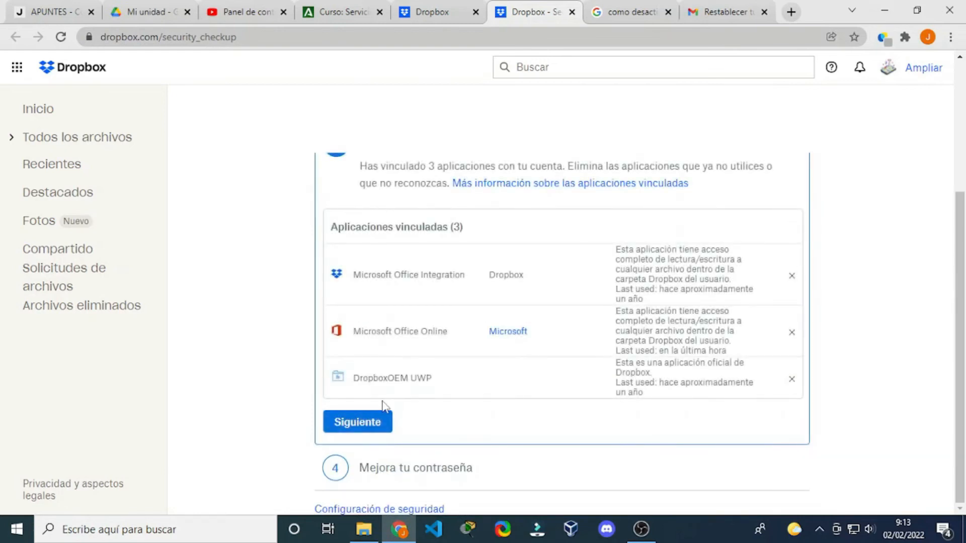
click(375, 421)
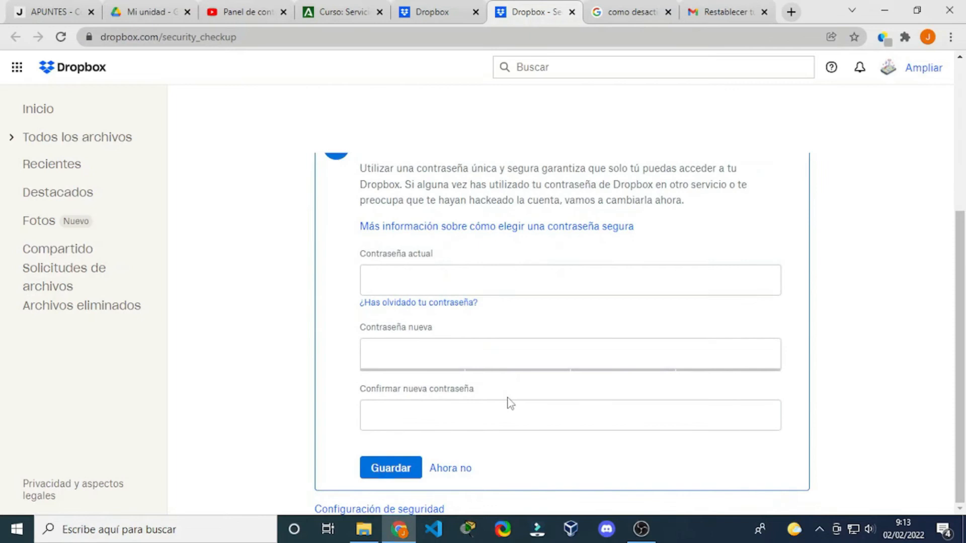
click(437, 470)
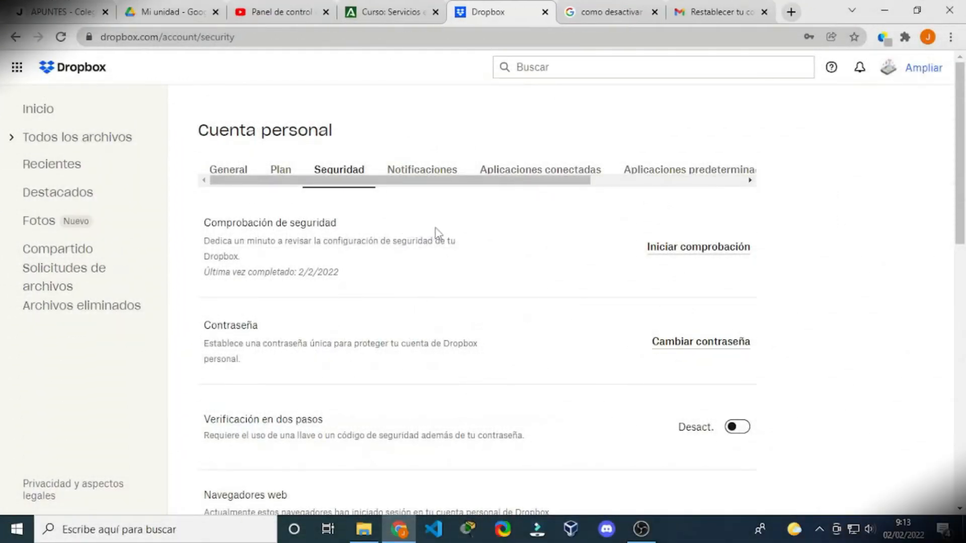
scroll(601, 295, down, 1)
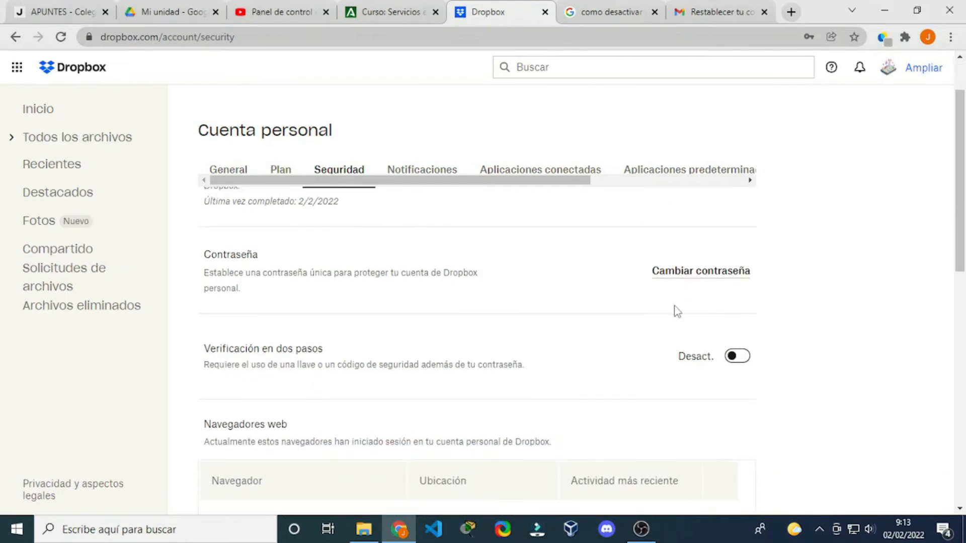
- Switch on Verificación en dos pasos and confirm with the account password
click(738, 356)
click(635, 251)
click(409, 213)
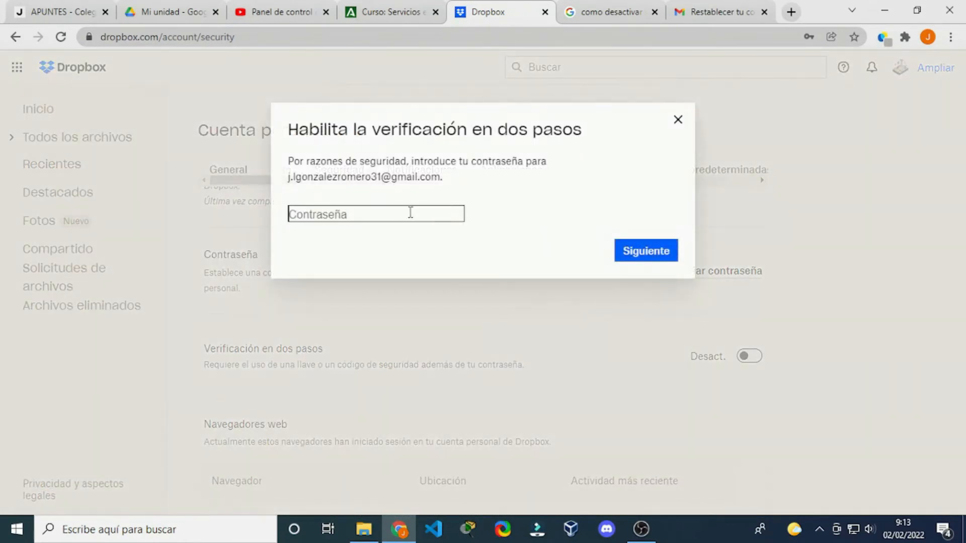
text(•••)
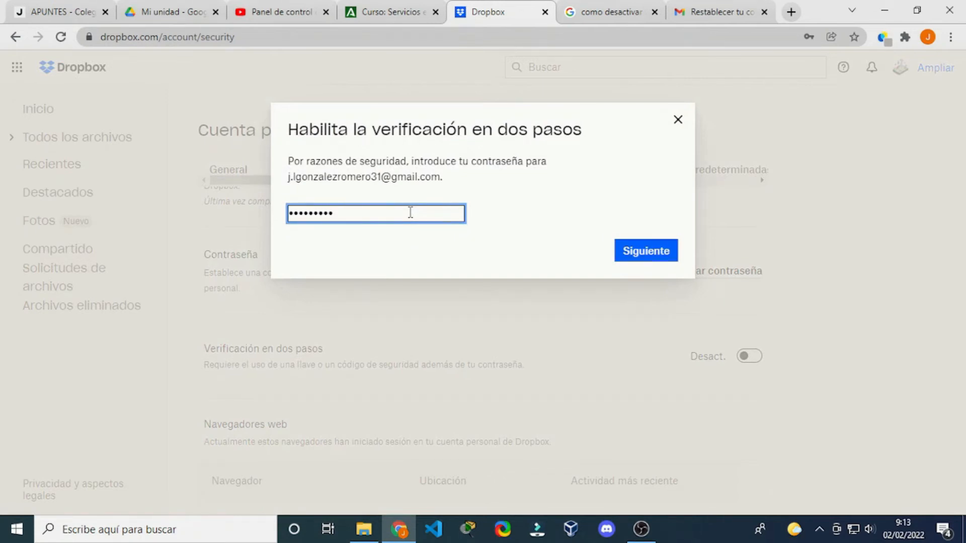
text(••••••)
click(656, 250)
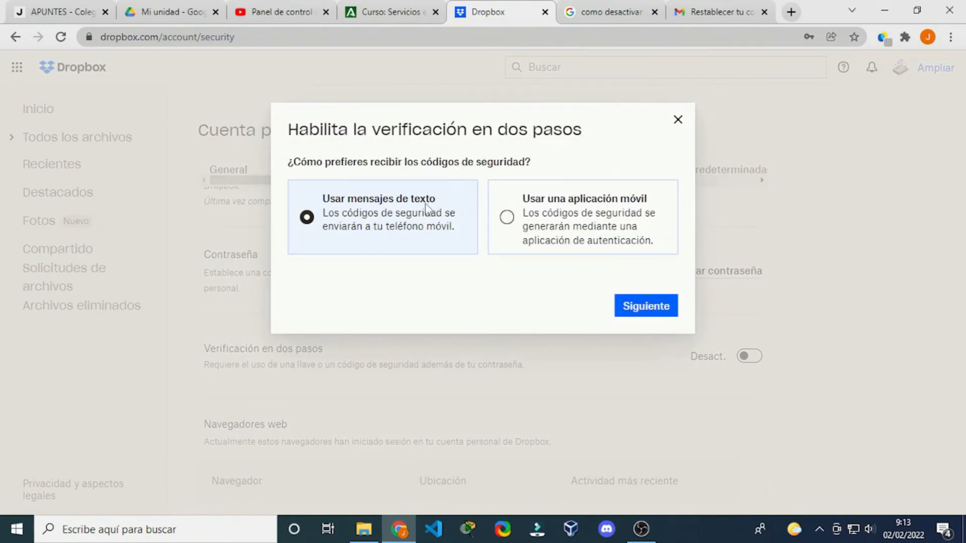
- Choose text messages for codes, enter the mobile number and verify it with the received code
click(622, 298)
click(470, 235)
text(66)
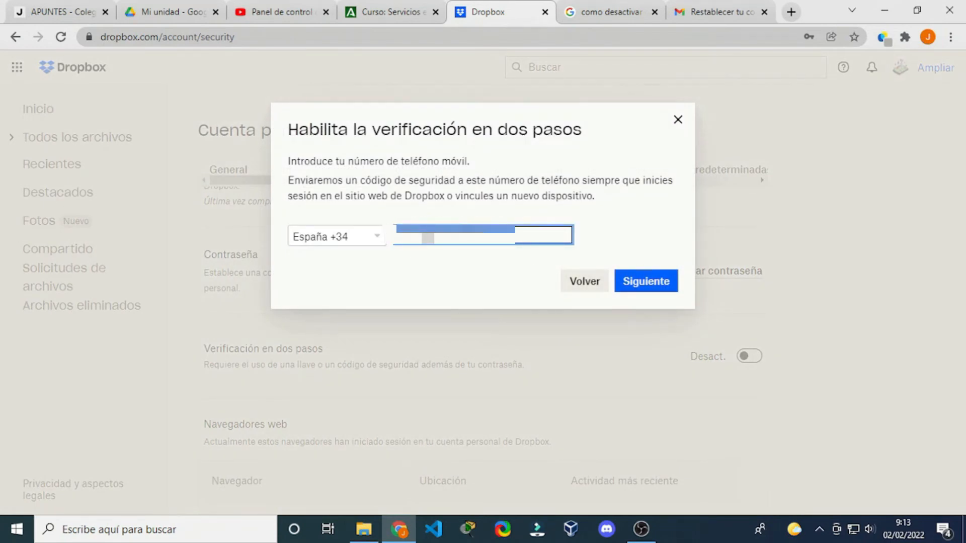
click(653, 275)
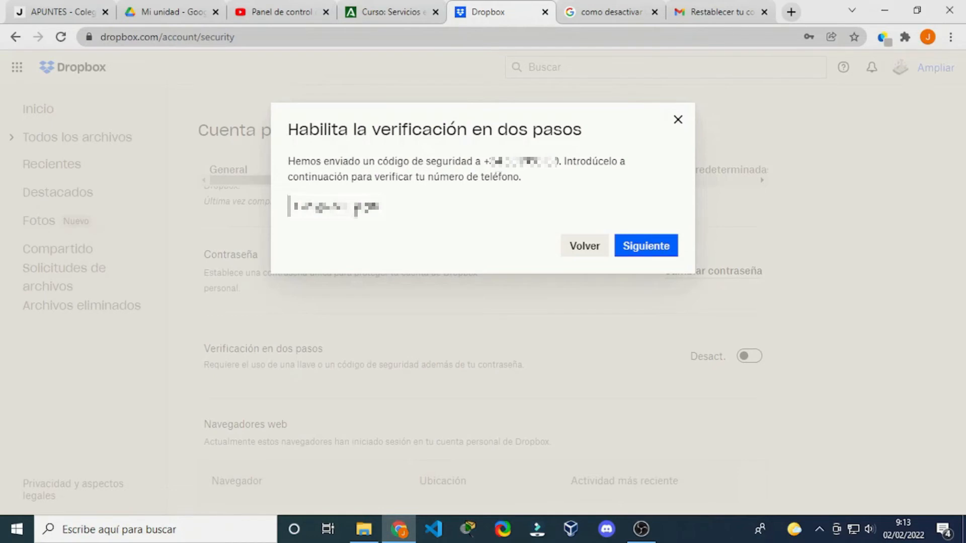
click(348, 206)
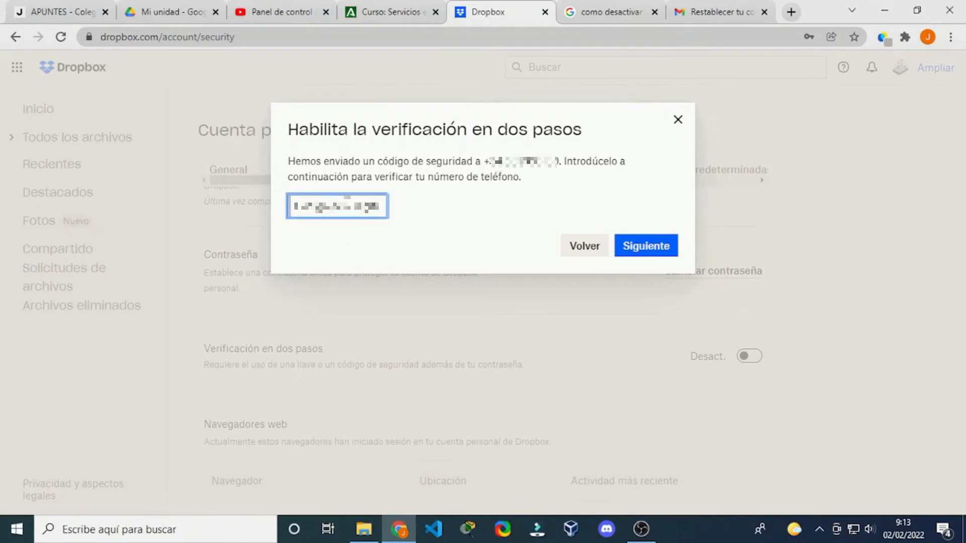
text(4)
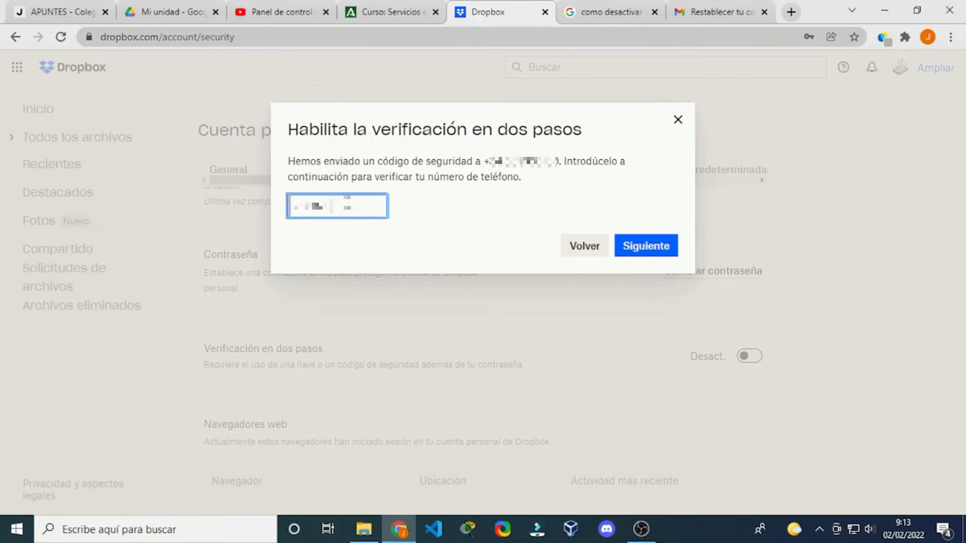
click(661, 249)
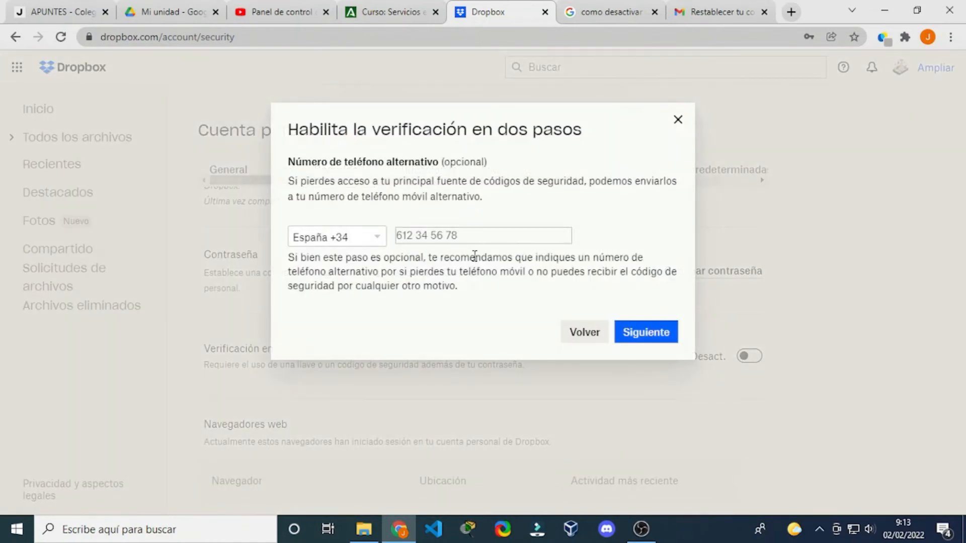
- Skip the alternative phone number and continue past the recovery codes to finish enabling it
click(463, 241)
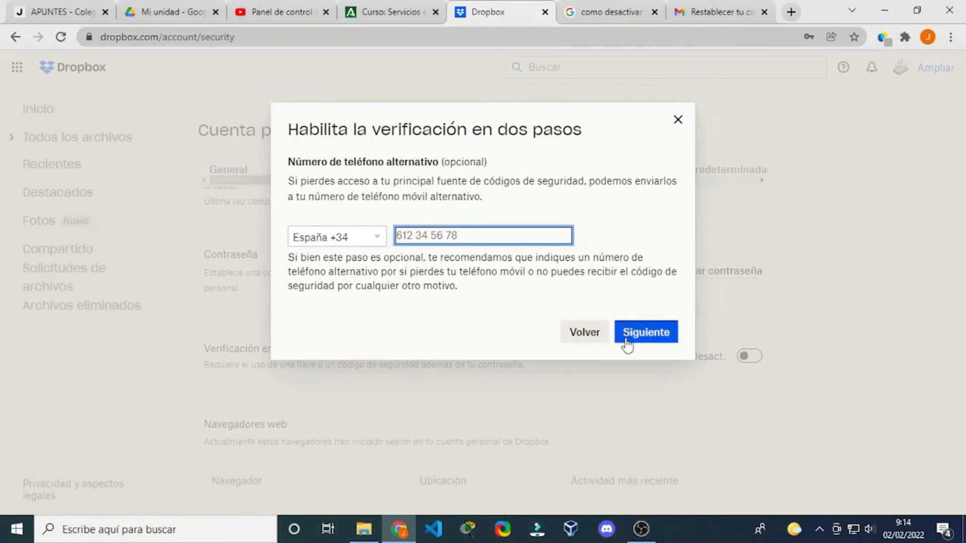
click(646, 333)
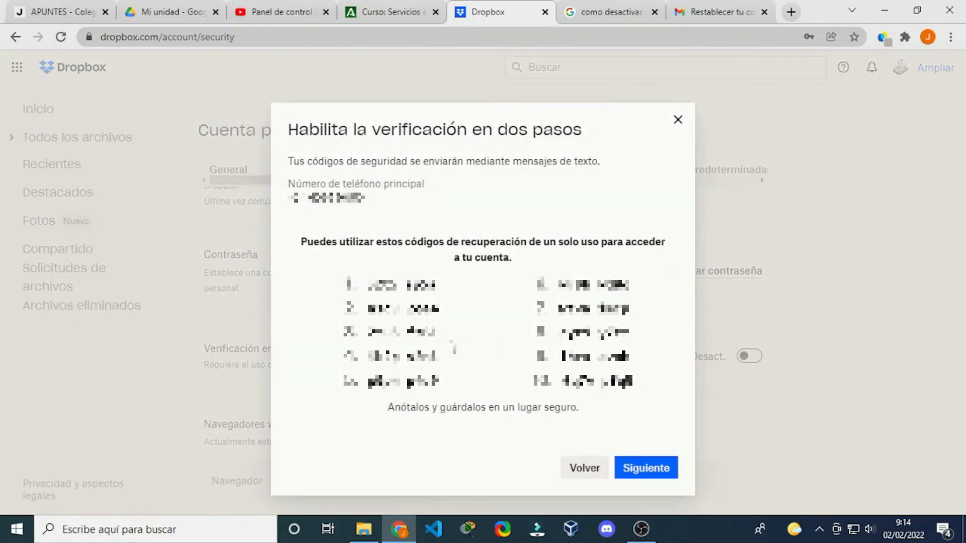
click(650, 477)
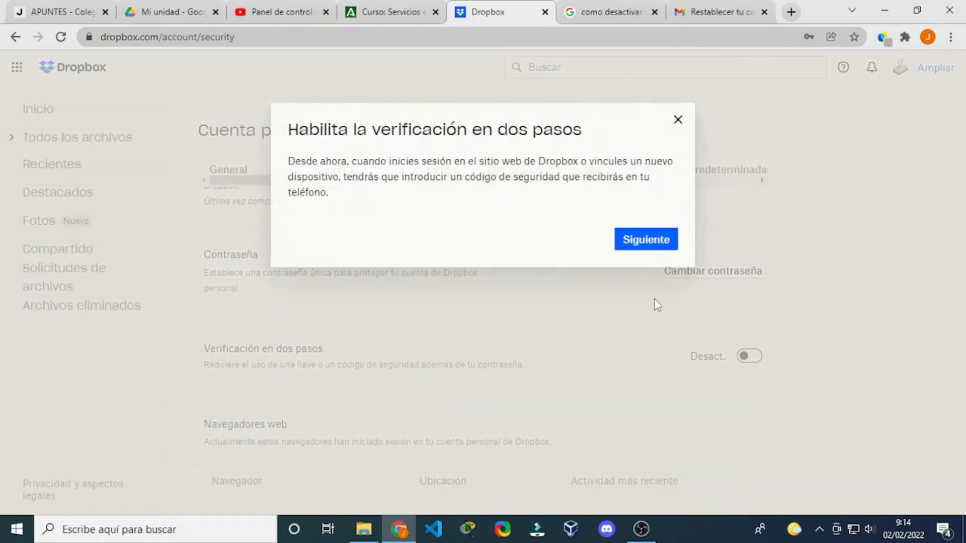
click(647, 242)
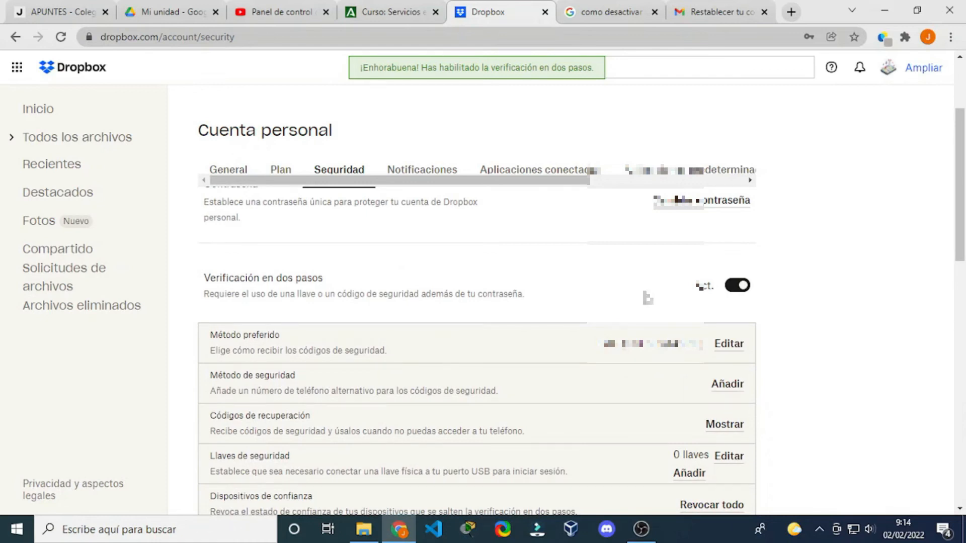
- Scroll the Seguridad page to review the three linked devices under Dispositivos
scroll(556, 319, down, 7)
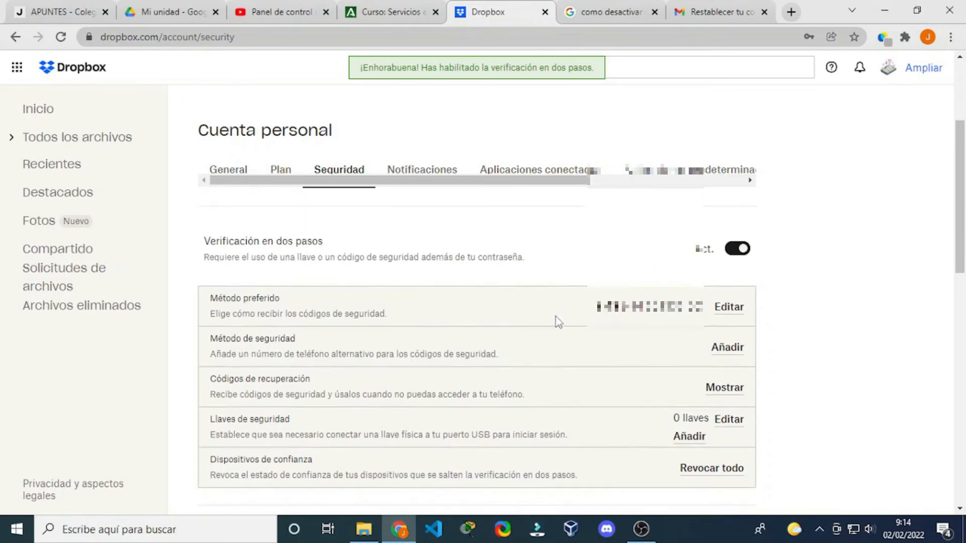
scroll(555, 317, down, 2)
scroll(554, 317, up, 1)
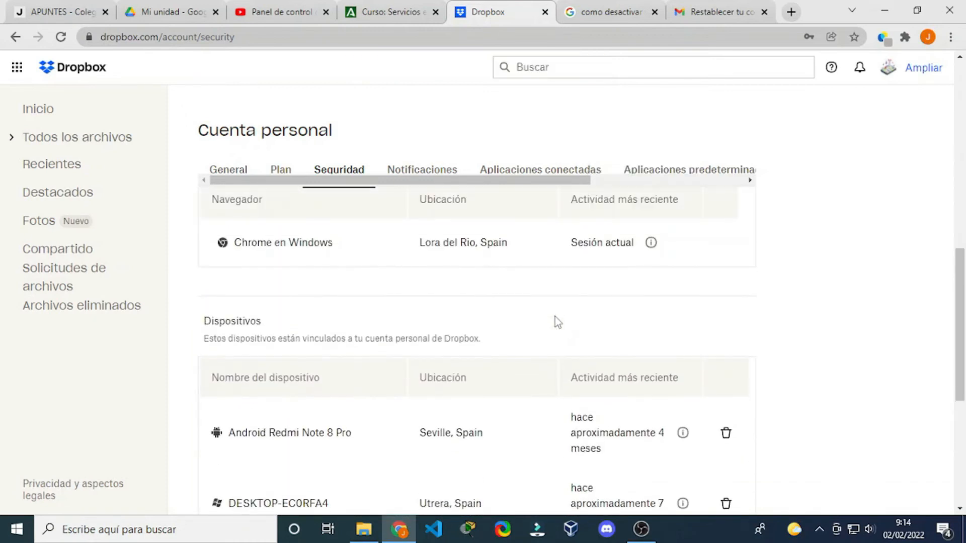
scroll(480, 294, down, 4)
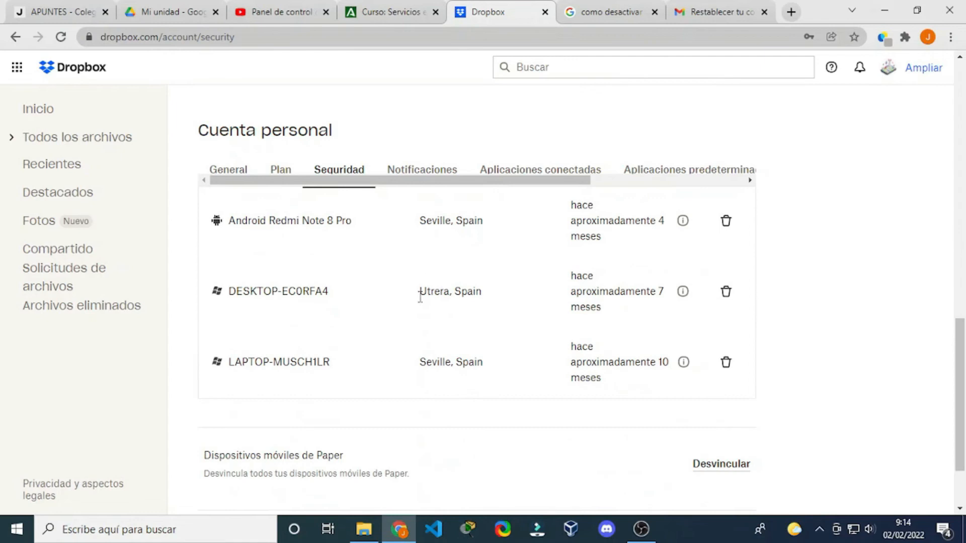
scroll(420, 297, down, 2)
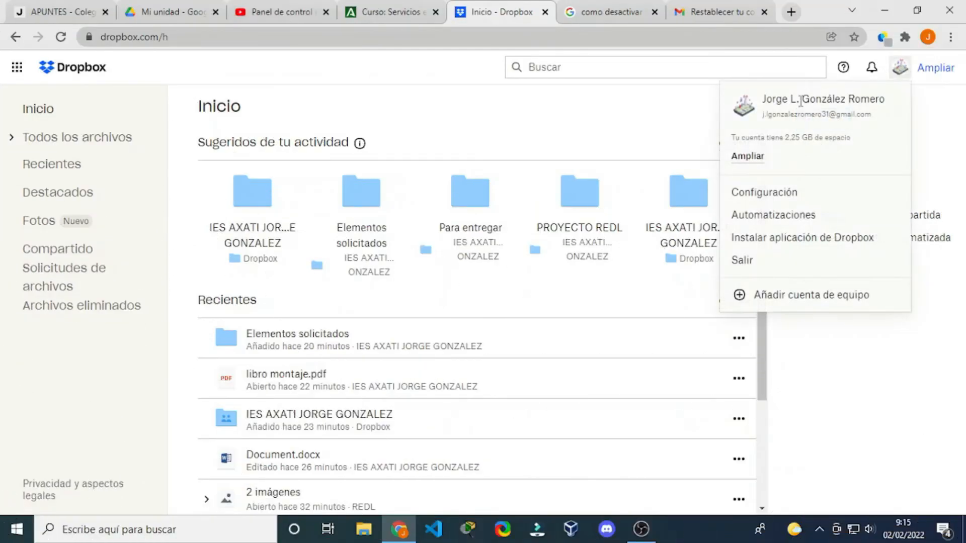
- On the Dropbox desktop app install page, accept cookies, then download and run DropboxInstaller.exe
click(776, 242)
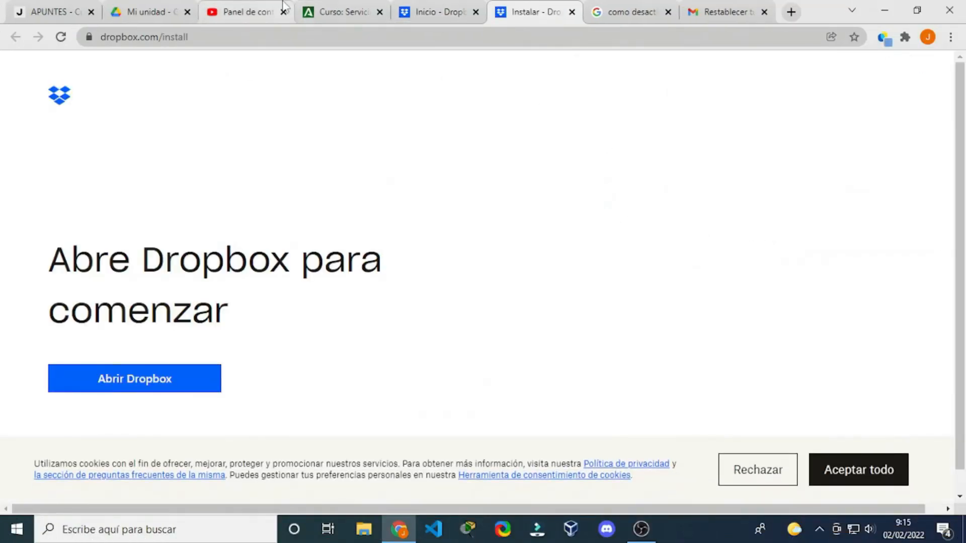
click(867, 484)
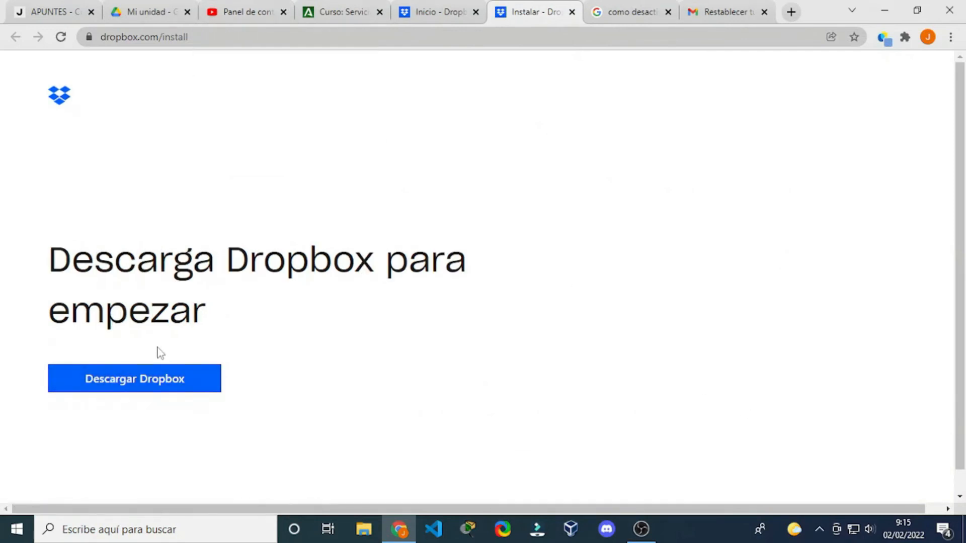
click(148, 385)
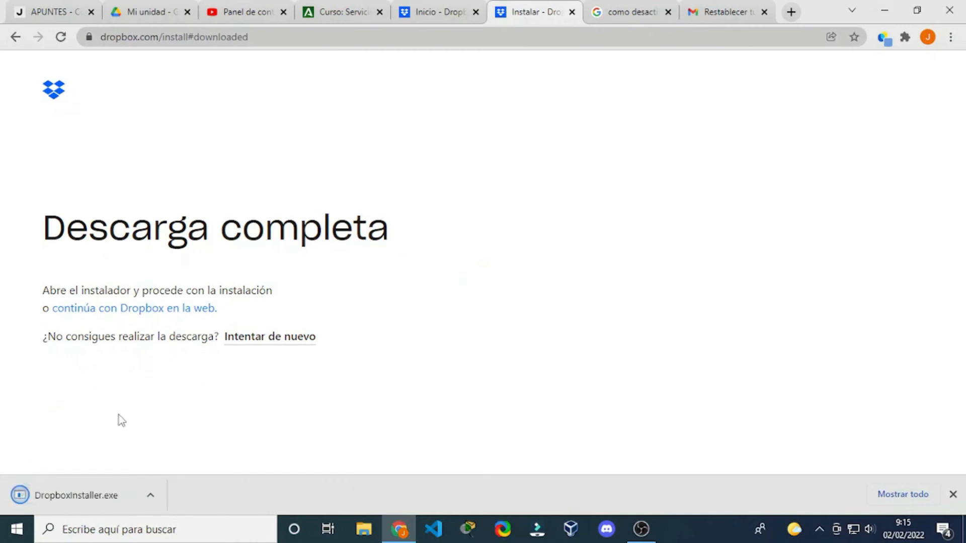
click(88, 503)
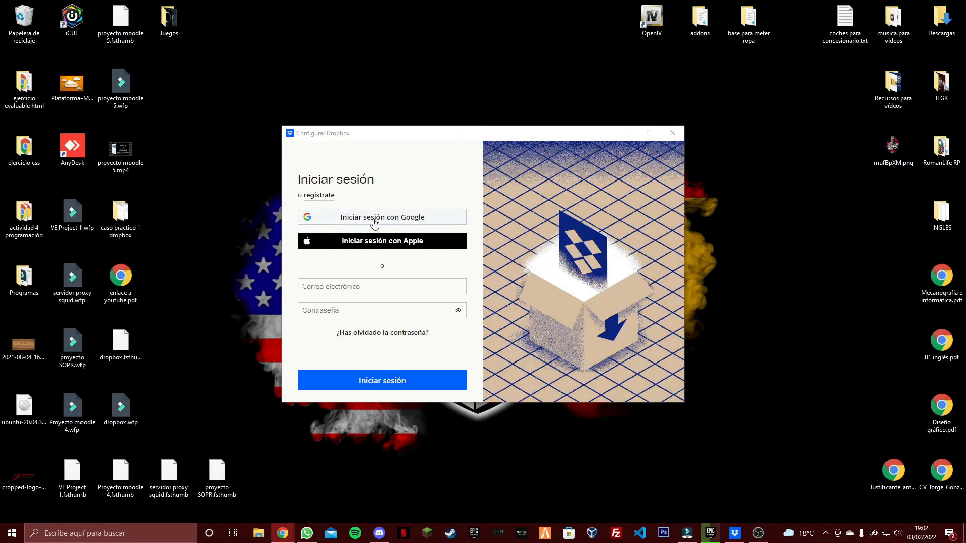
- Sign in to the desktop app with Google in the browser and submit the 6-digit SMS security code
drag(965, 94, 481, 1)
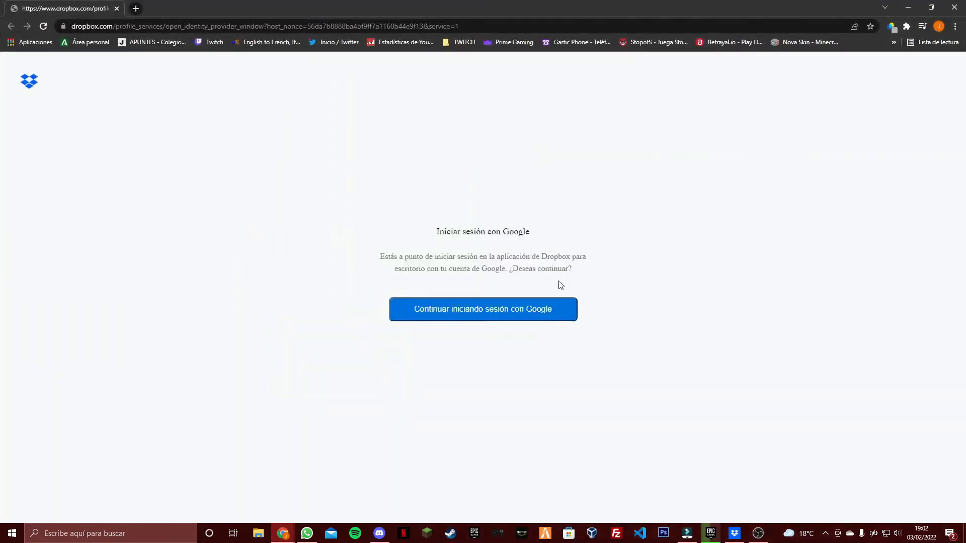
click(540, 310)
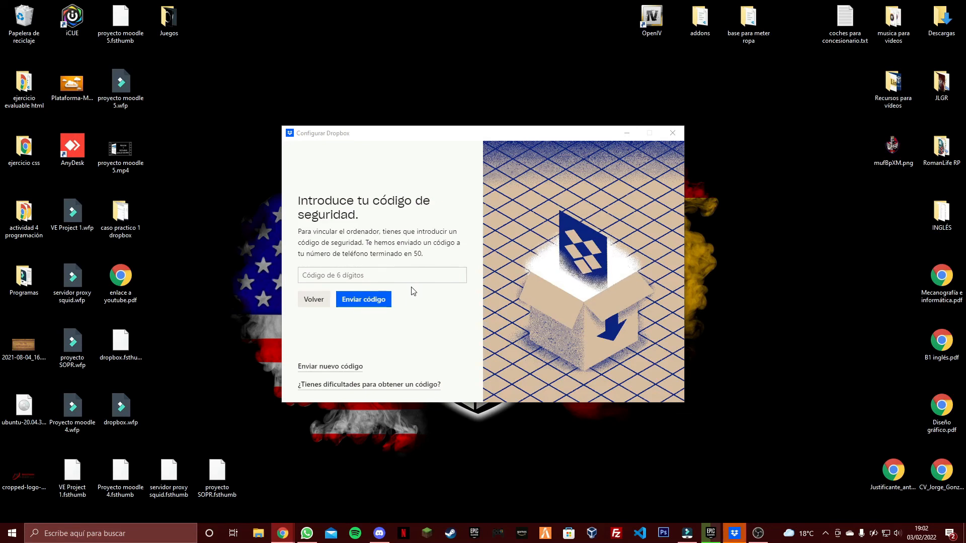
click(353, 279)
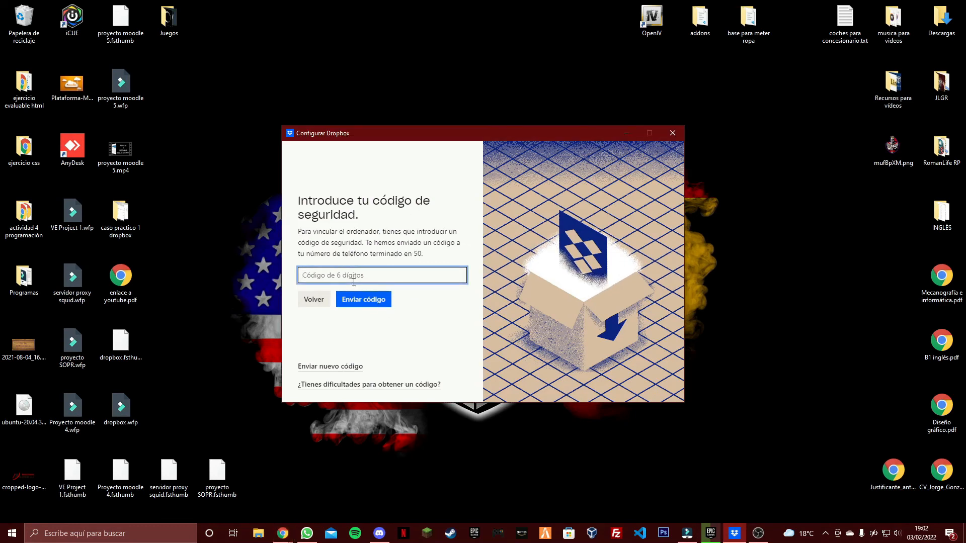
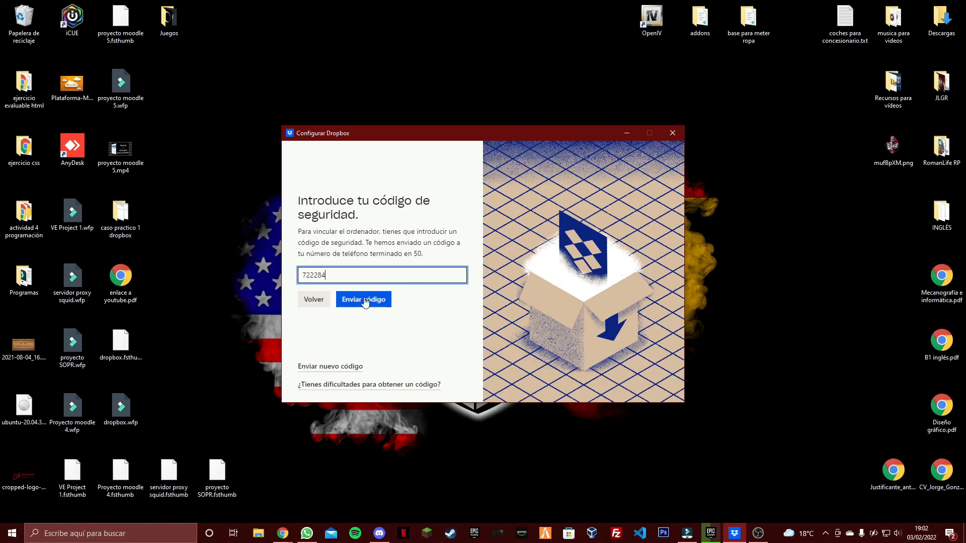
click(365, 301)
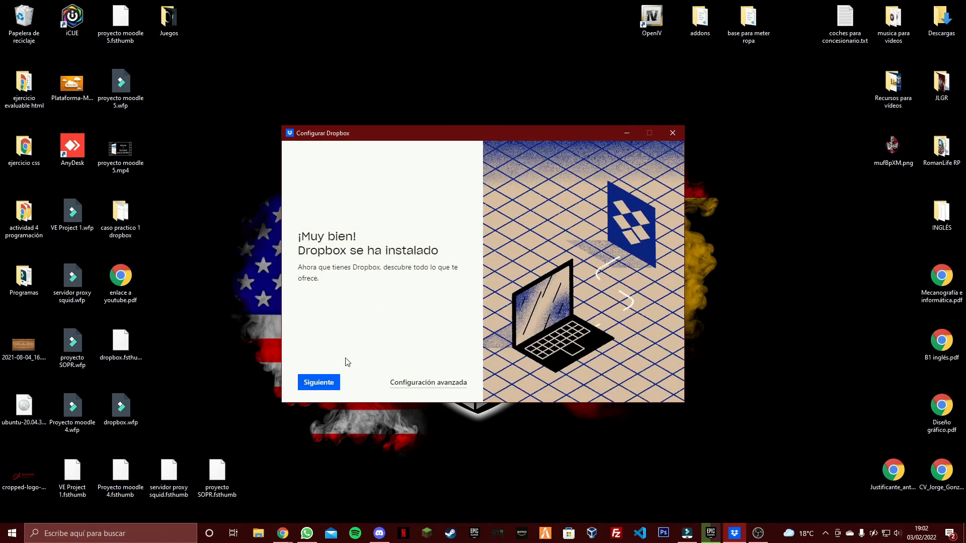
- Choose to keep Dropbox files stored locally and continue on Basic
click(336, 382)
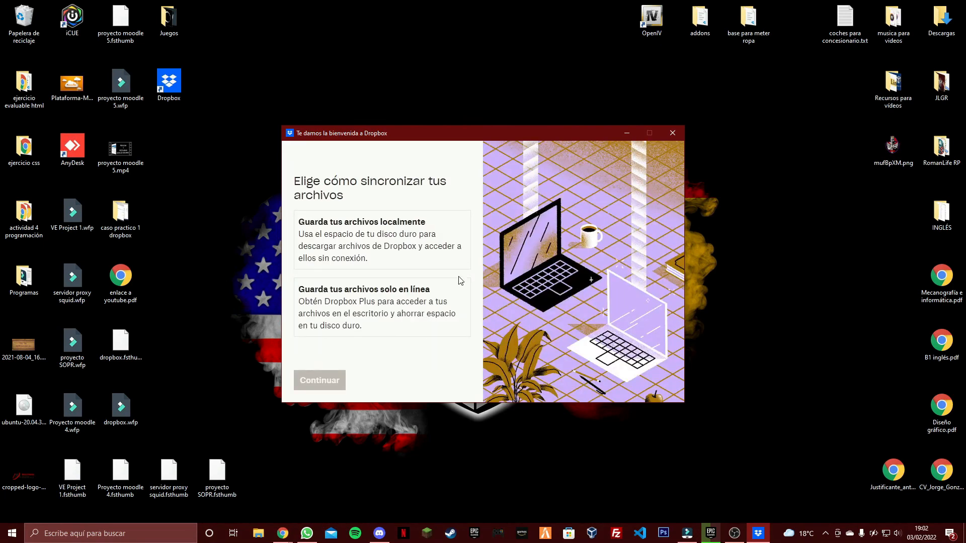
click(429, 264)
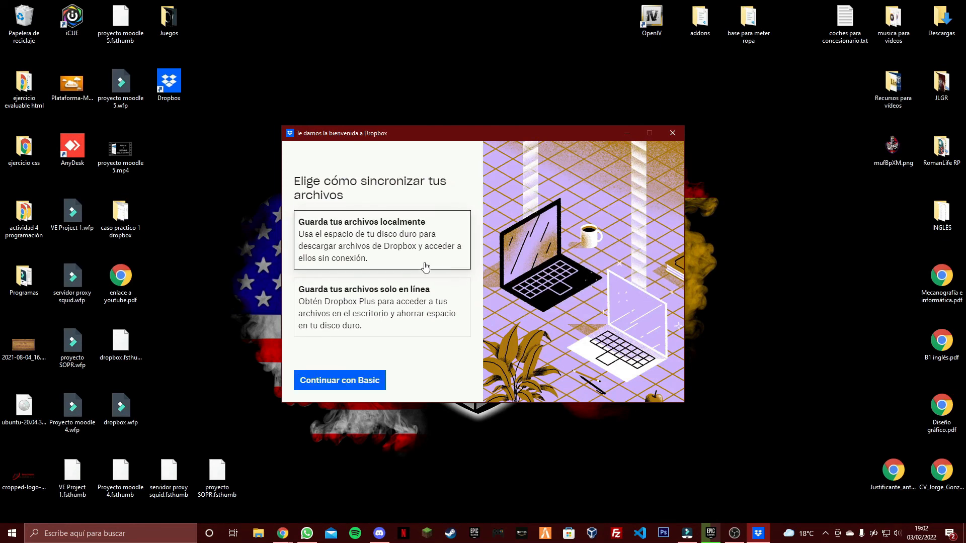
click(369, 381)
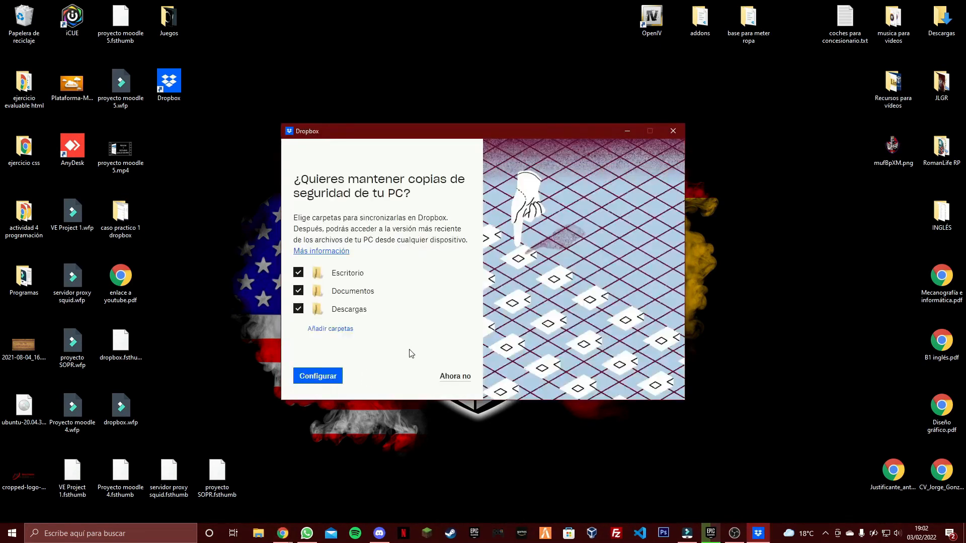
- Back up only Escritorio, deselecting Documentos and Descargas, and confirm staying on Dropbox Basic
click(298, 291)
click(298, 309)
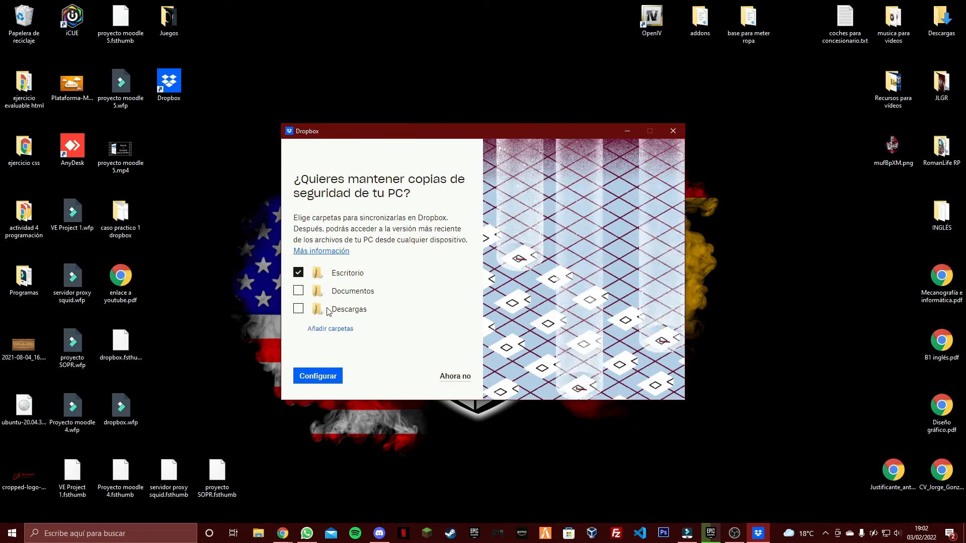
click(336, 377)
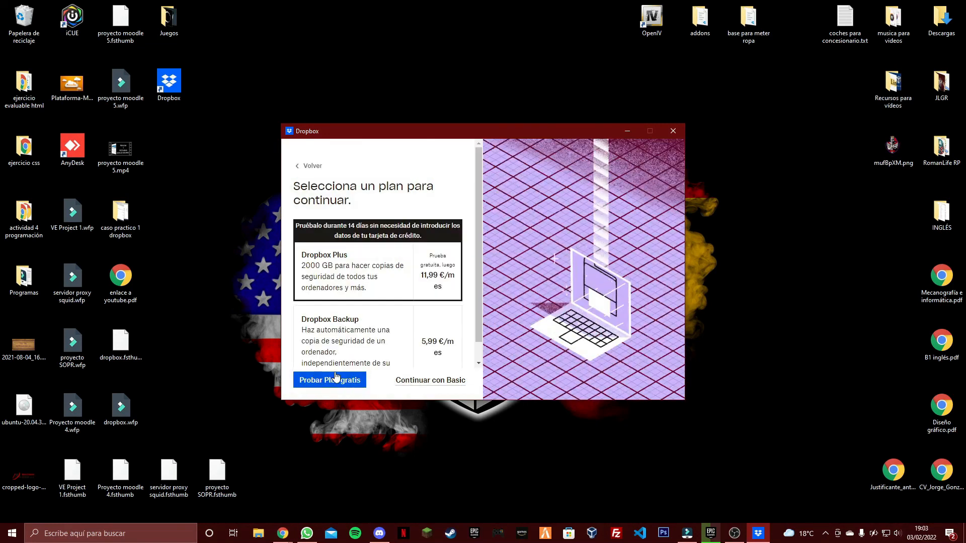
click(405, 387)
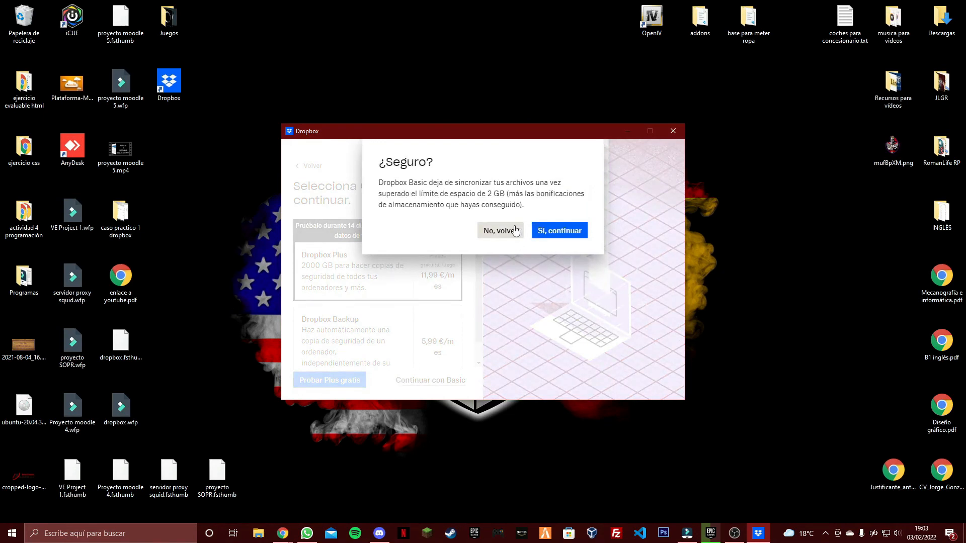
click(544, 230)
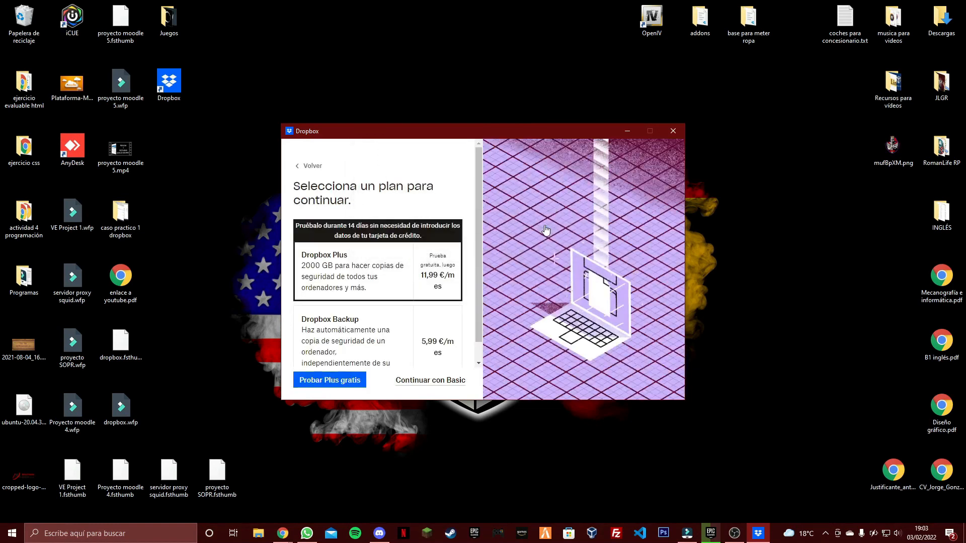